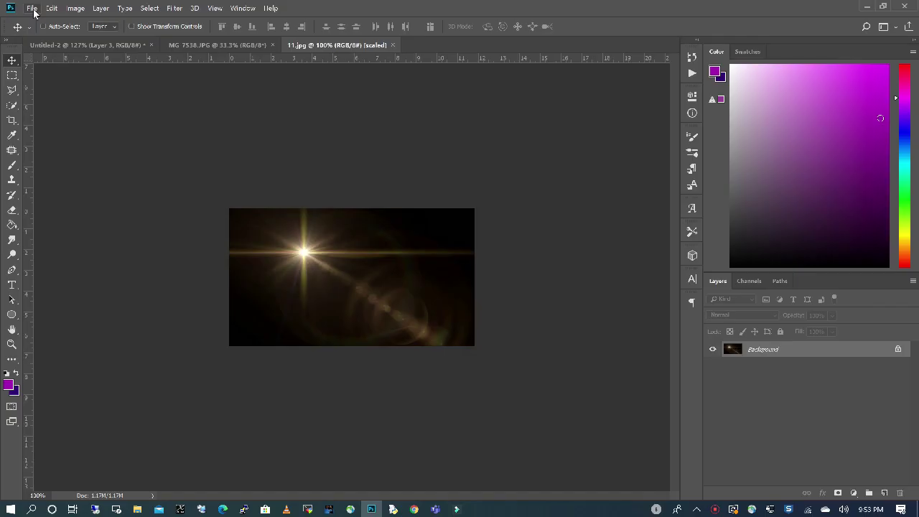
Create a new blank 20 × 20 inch, 120 ppi RGB document.
left_click(33, 8)
left_click(43, 20)
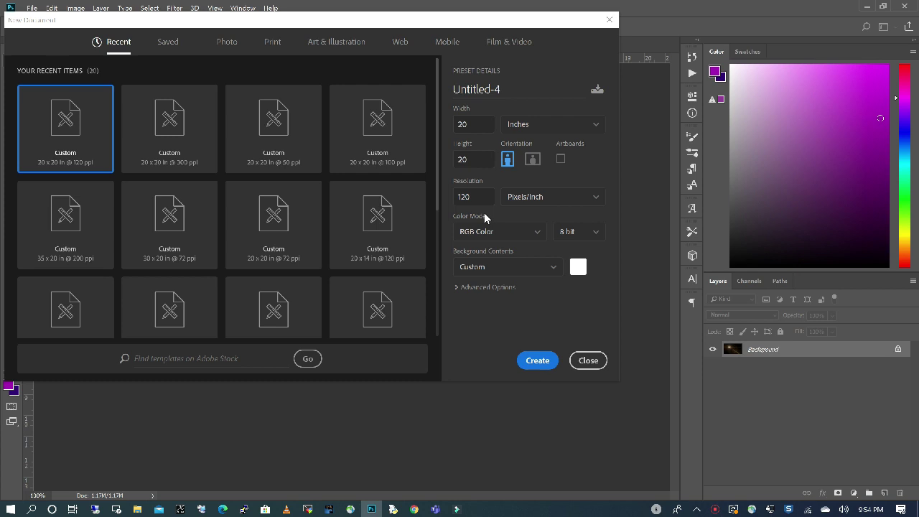
left_click(538, 360)
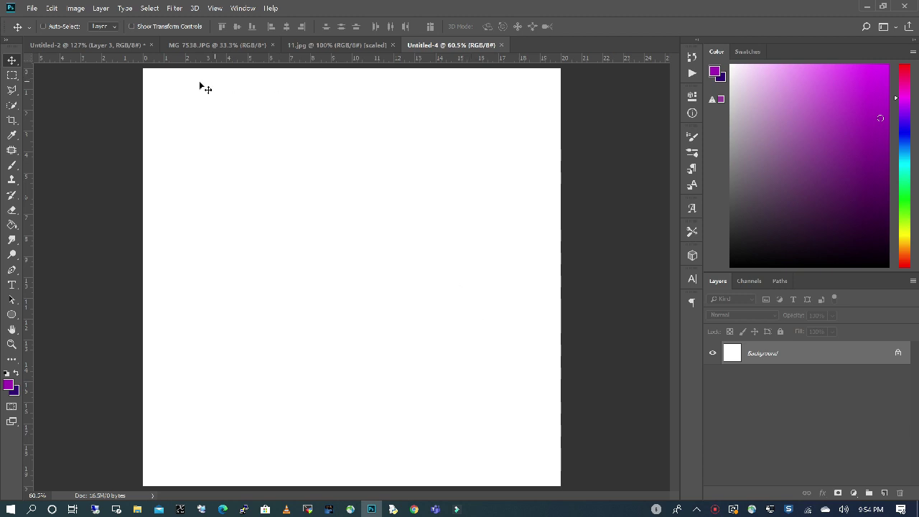
Drag the congregation photo from Untitled-2 into Untitled-4 and scale it to span the canvas width.
left_click(88, 46)
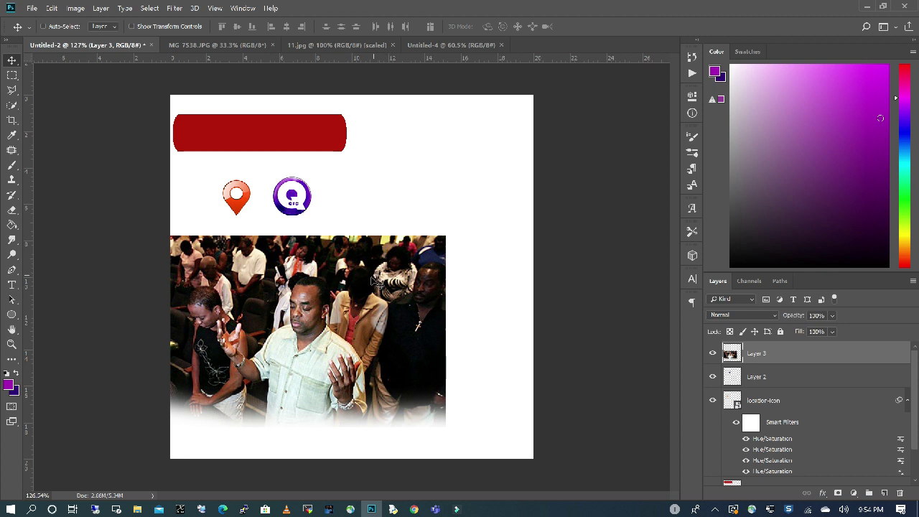
left_click_drag(345, 279, 199, 113)
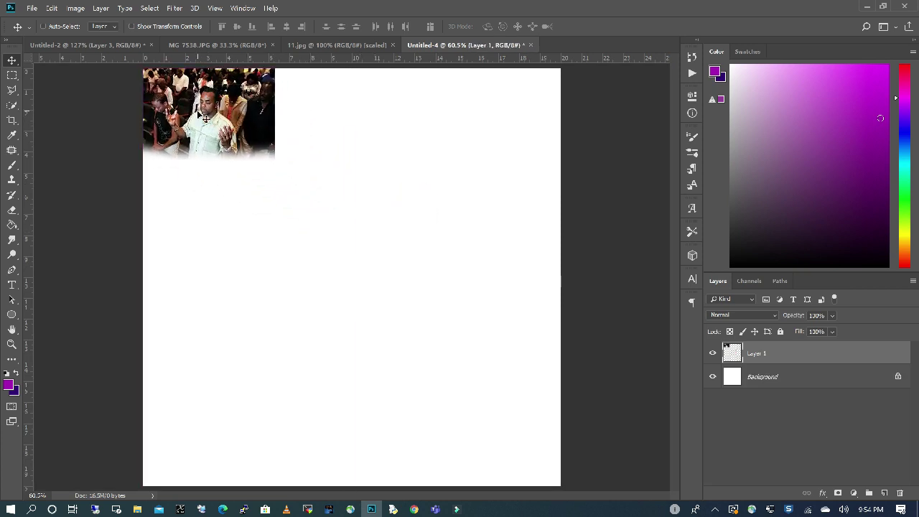
left_click(51, 7)
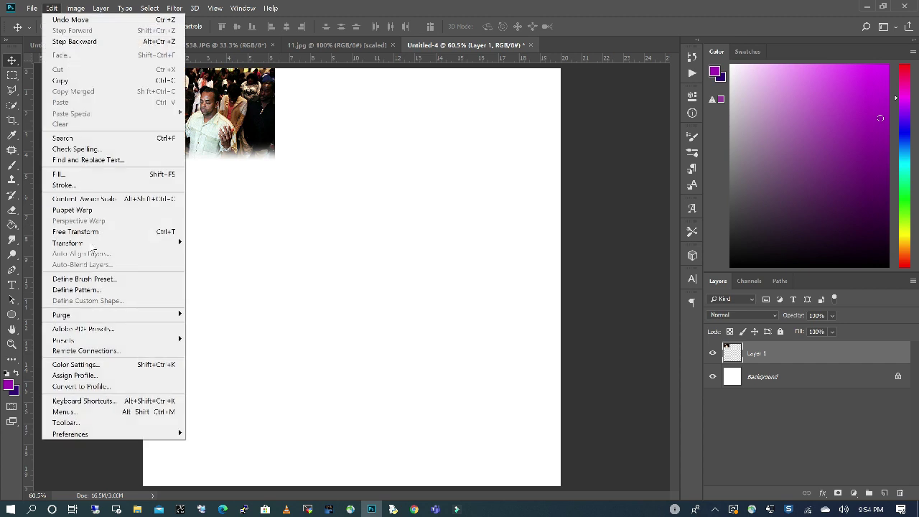
mouse_move(94, 244)
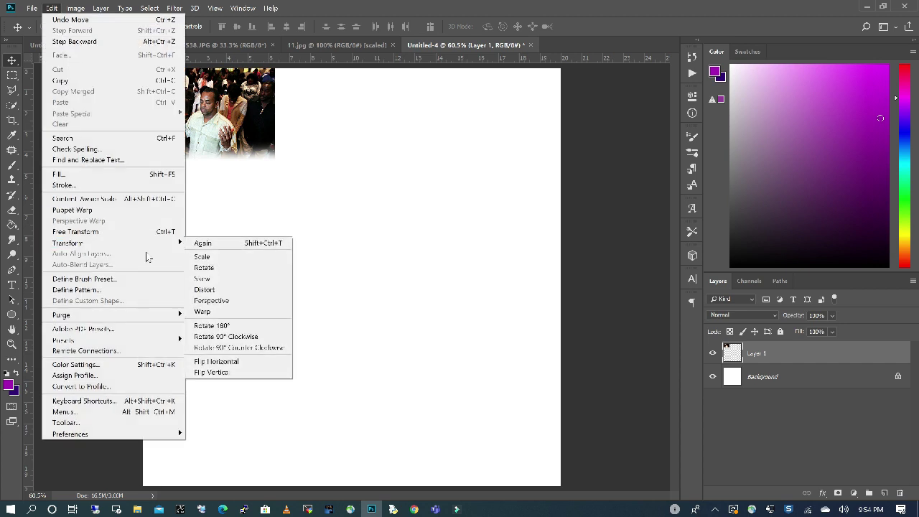
left_click(210, 257)
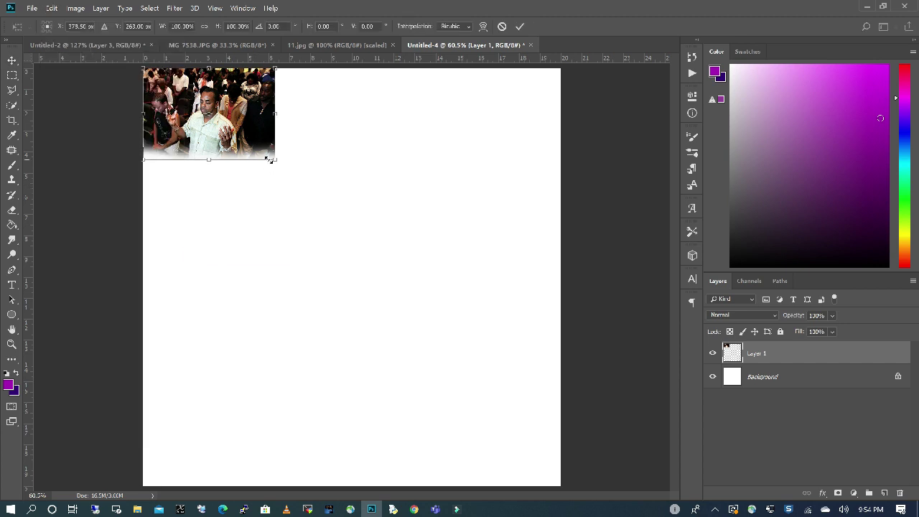
left_click_drag(272, 159, 515, 426)
key("Return")
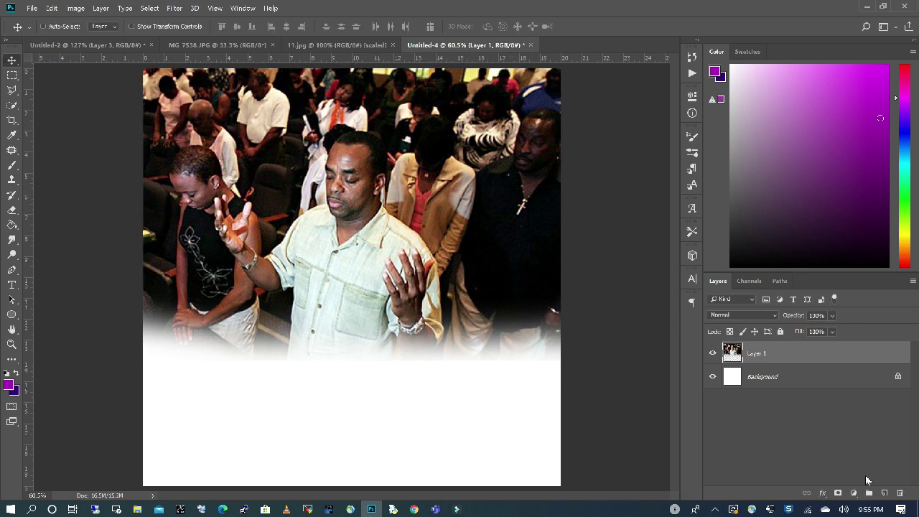
Add a new layer above the photo and name it Background Color.
left_click(884, 493)
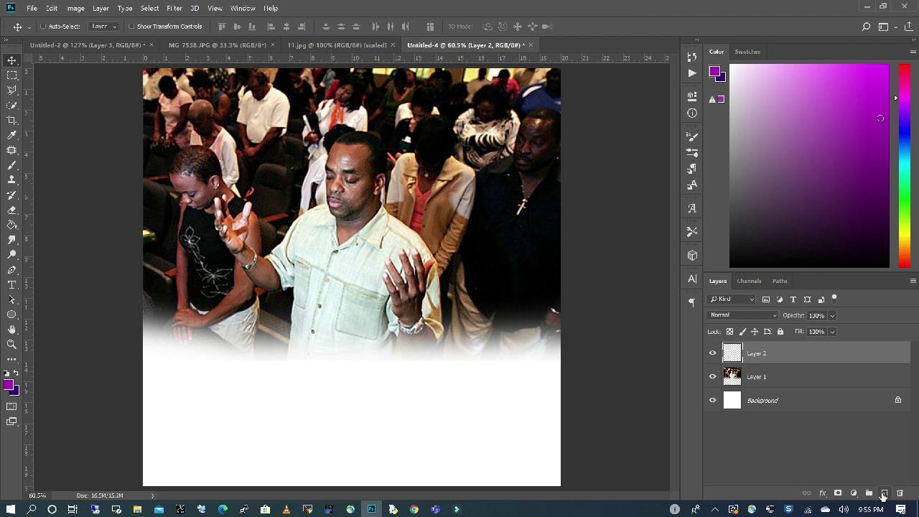
double_click(756, 354)
type("Ba")
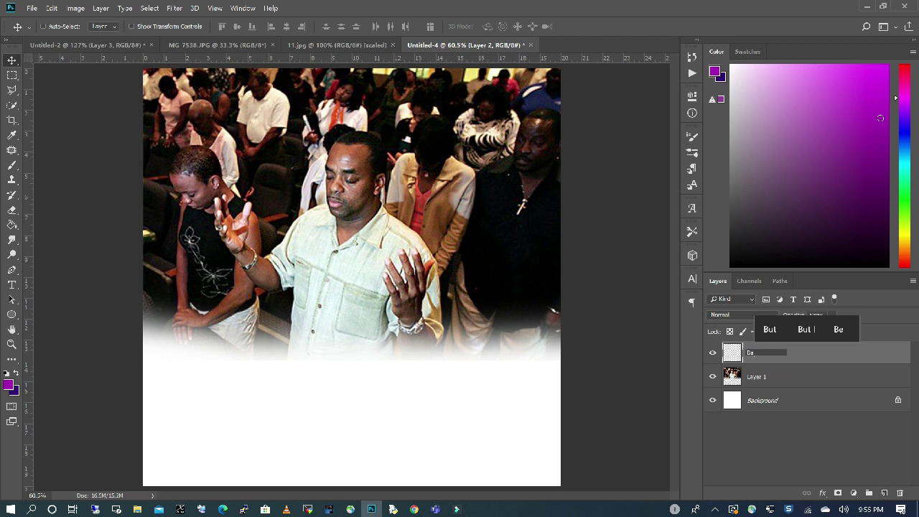
type("ckground Color")
key("Return")
Fill the Background Color layer with a dark violet using the Paint Bucket.
left_click(9, 386)
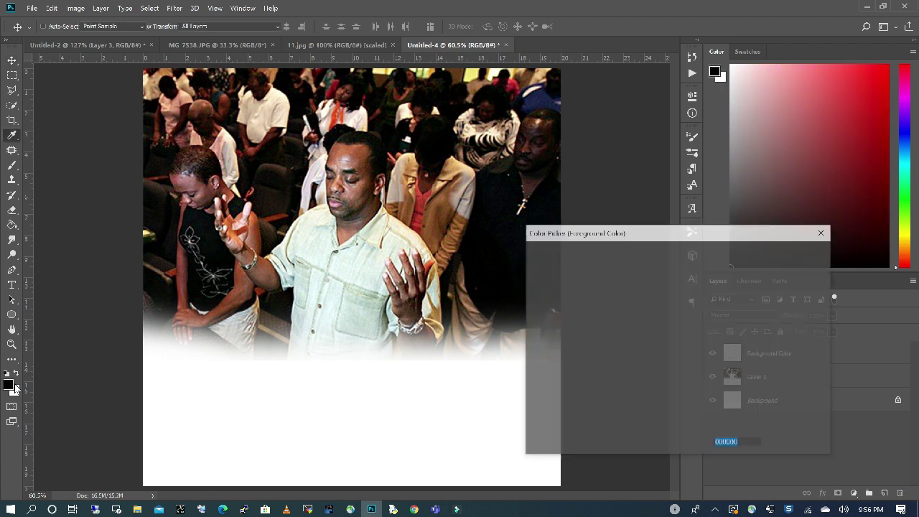
left_click_drag(697, 318, 698, 308)
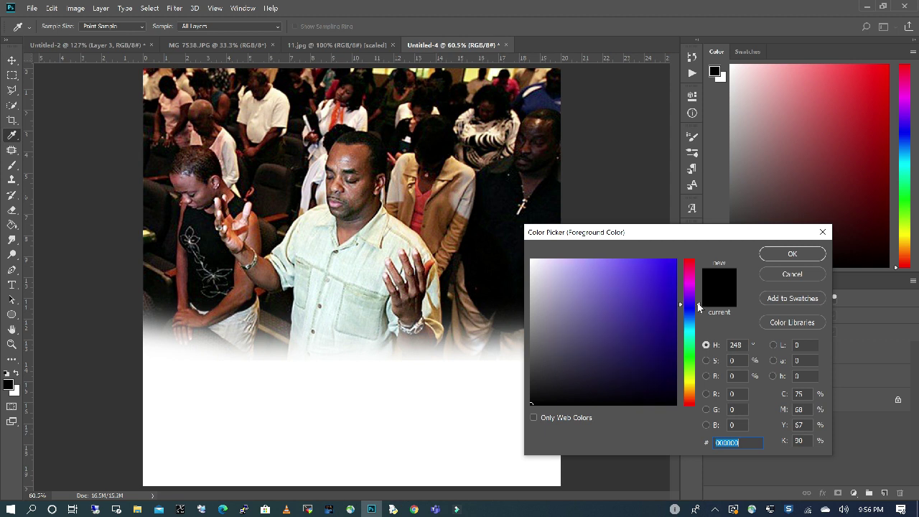
left_click(670, 335)
left_click(792, 254)
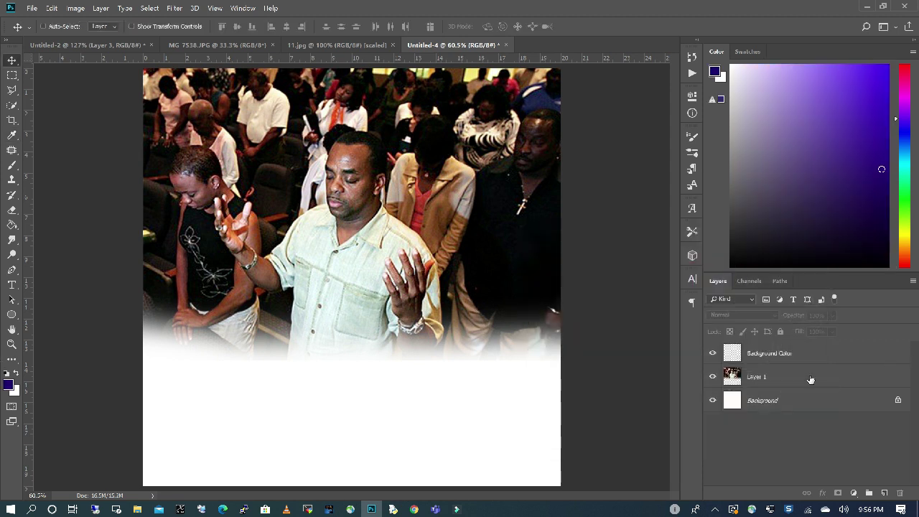
left_click(11, 225)
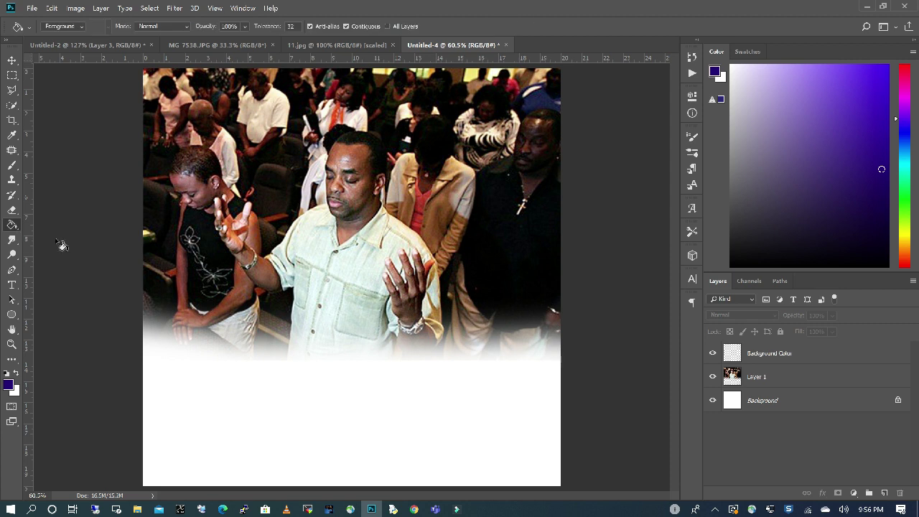
left_click(788, 359)
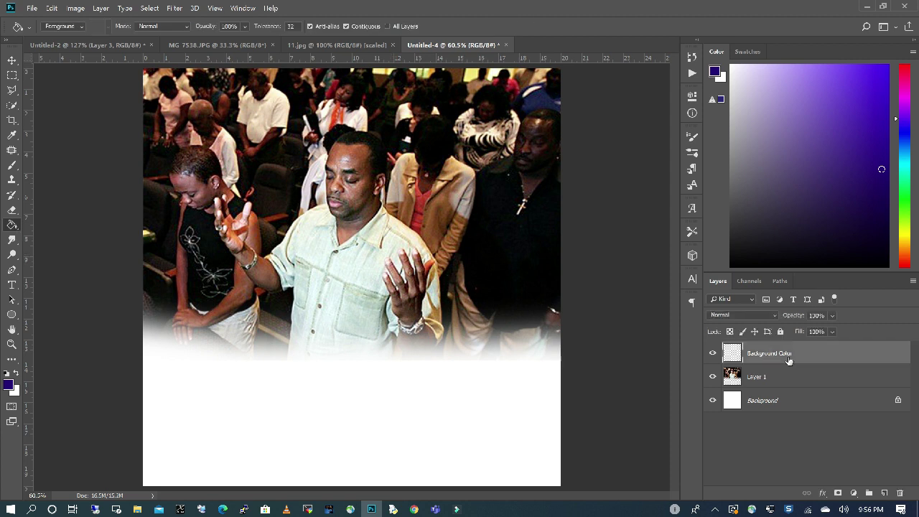
left_click(374, 239)
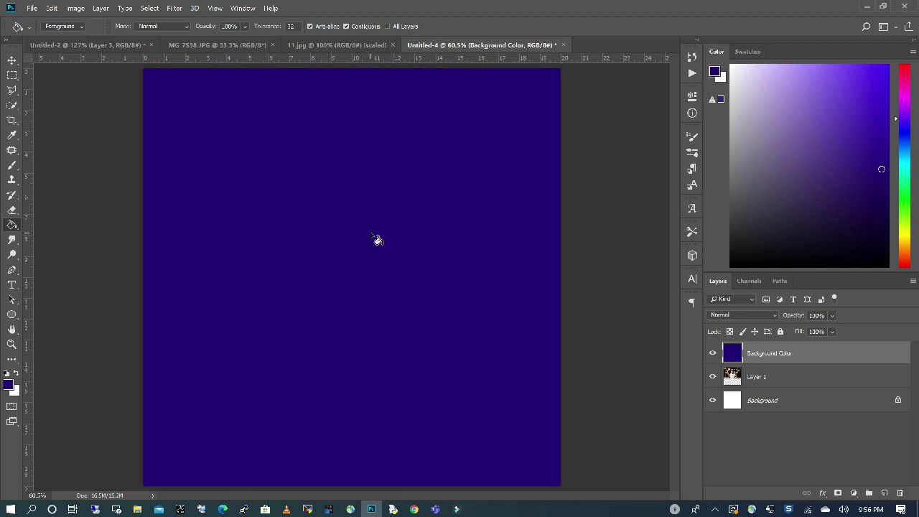
Lower the violet layer's opacity, erase it over the man, then restore full opacity.
left_click(832, 315)
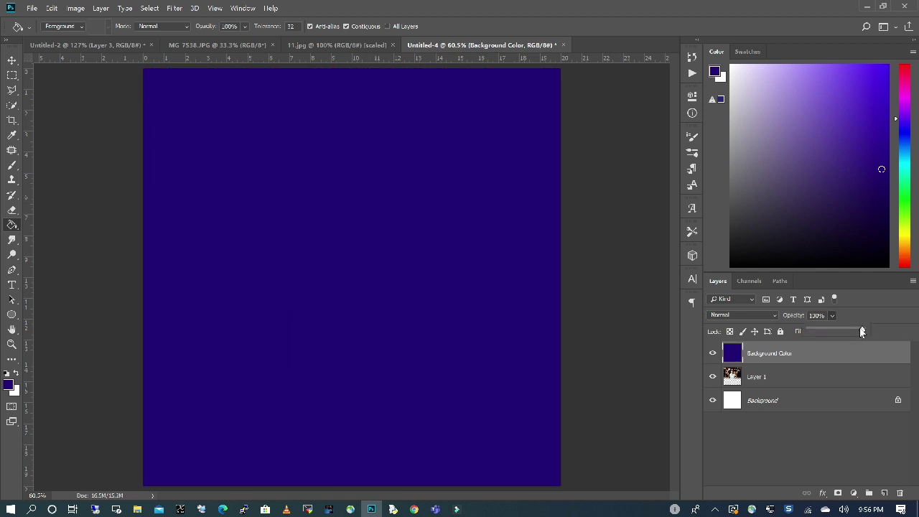
left_click_drag(844, 329, 859, 331)
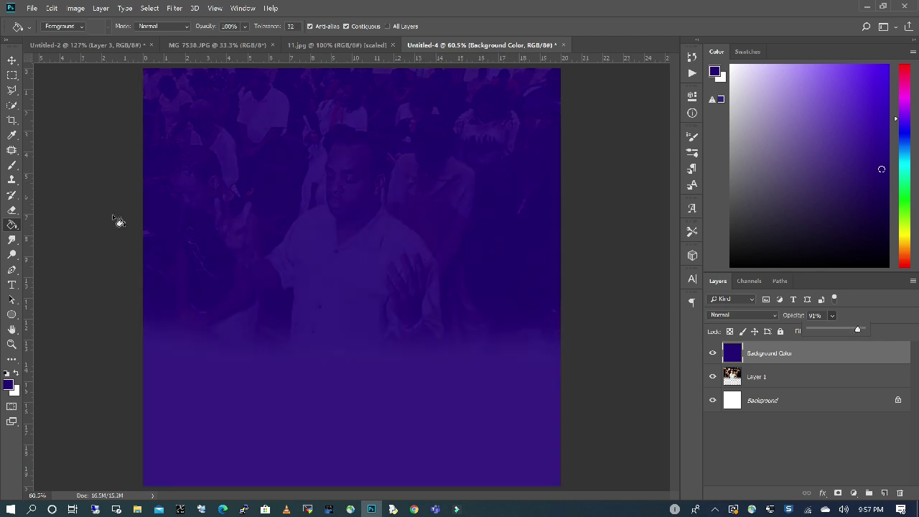
left_click(13, 210)
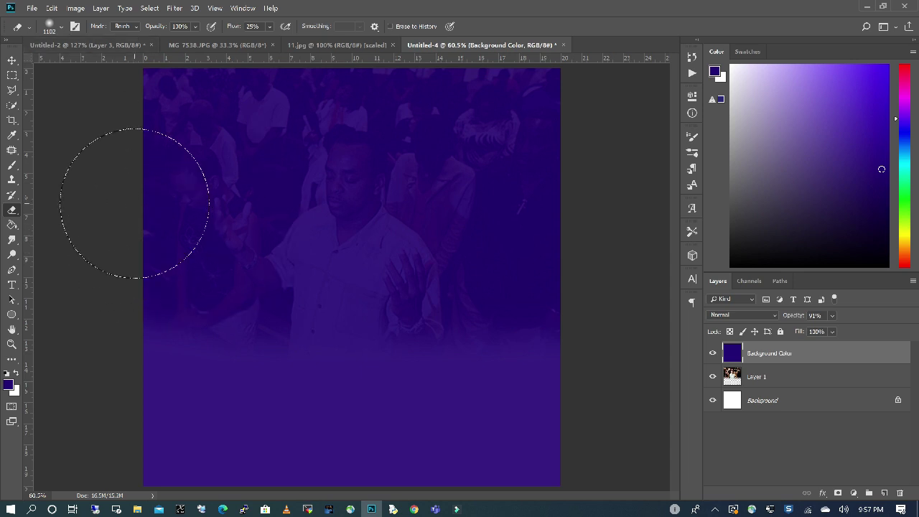
left_click_drag(134, 205, 687, 195)
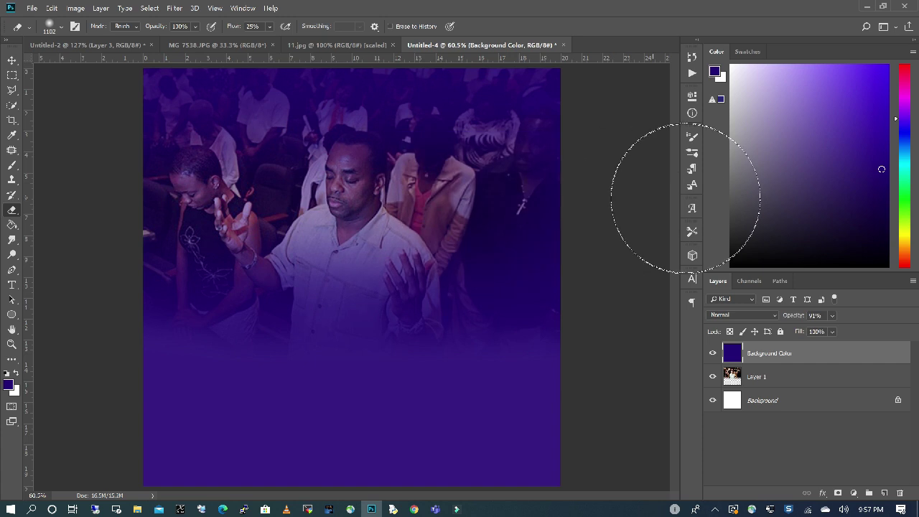
left_click(833, 315)
left_click_drag(863, 326, 875, 328)
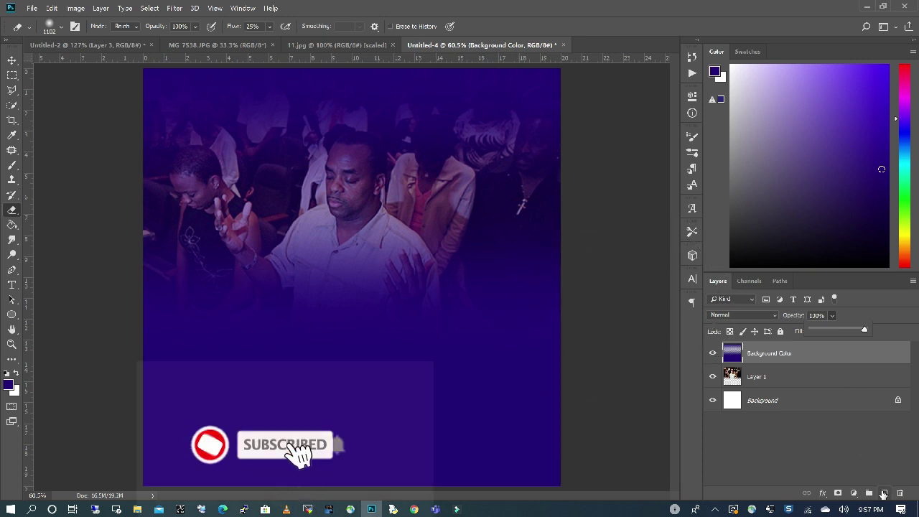
left_click(884, 492)
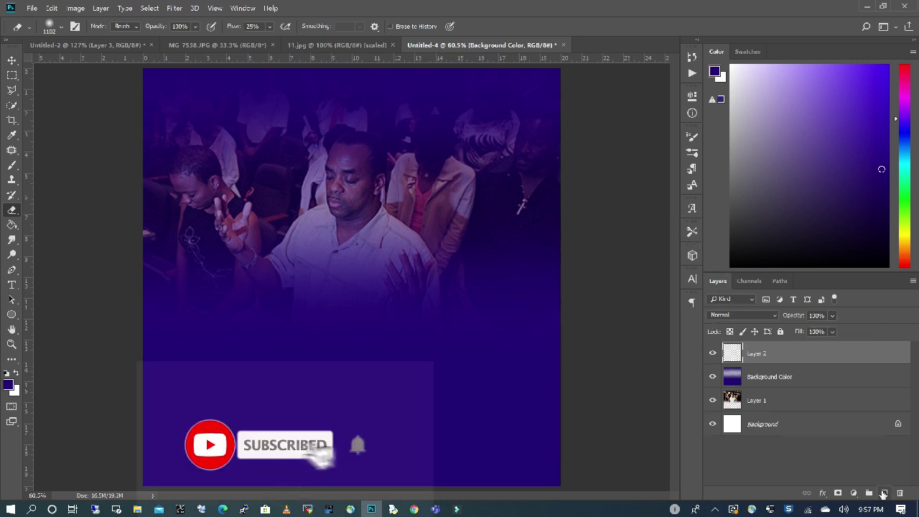
Name the new layer 'Background Color 2' and the photo layer 'Background Image'.
double_click(755, 353)
type("B")
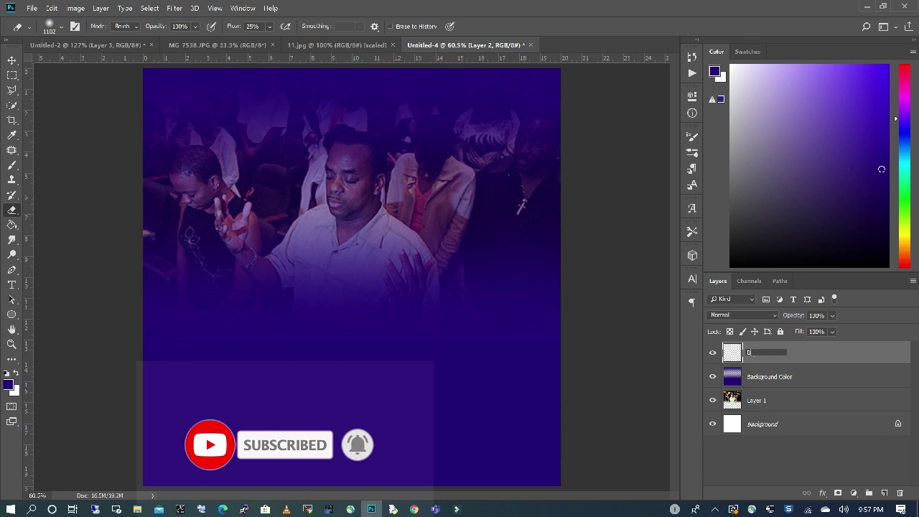
type("ackground Color 2")
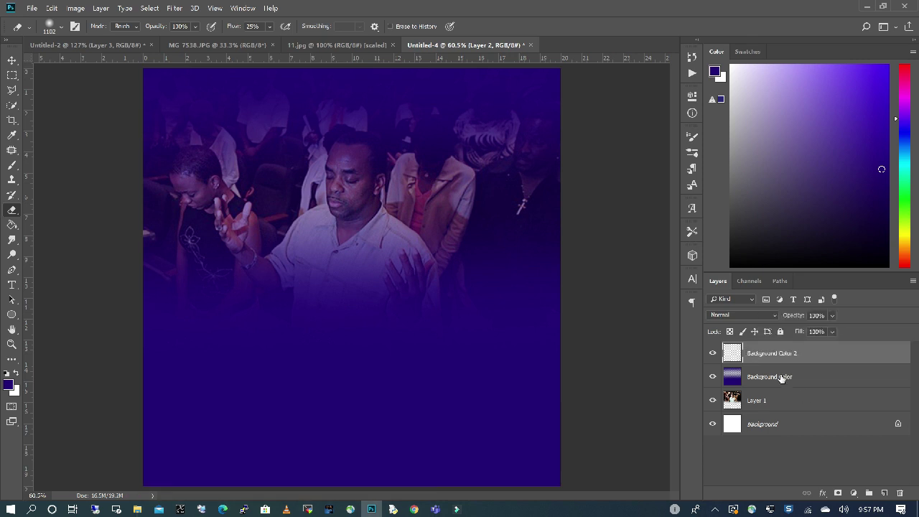
left_click(779, 377)
double_click(770, 376)
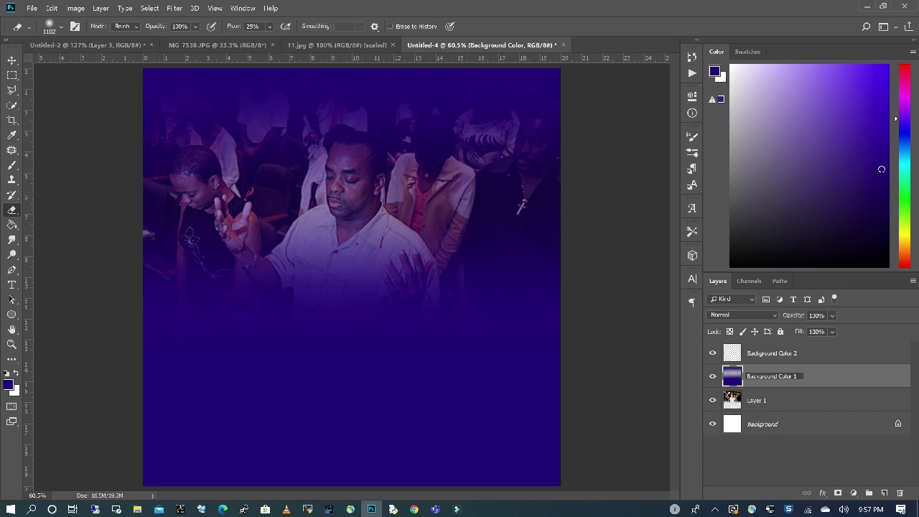
double_click(758, 401)
type("Background Image")
key("Return")
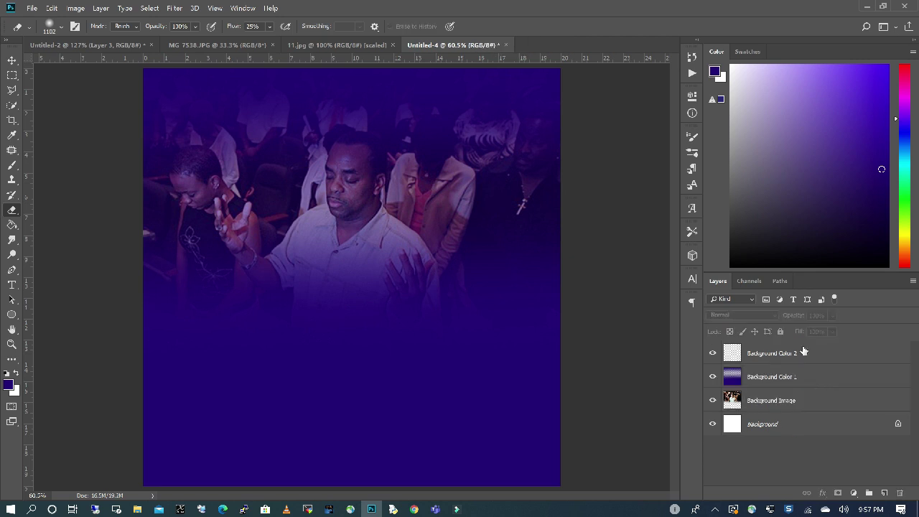
Fill Background Color 2 with bright purple and lower its opacity to about 85%.
left_click(793, 354)
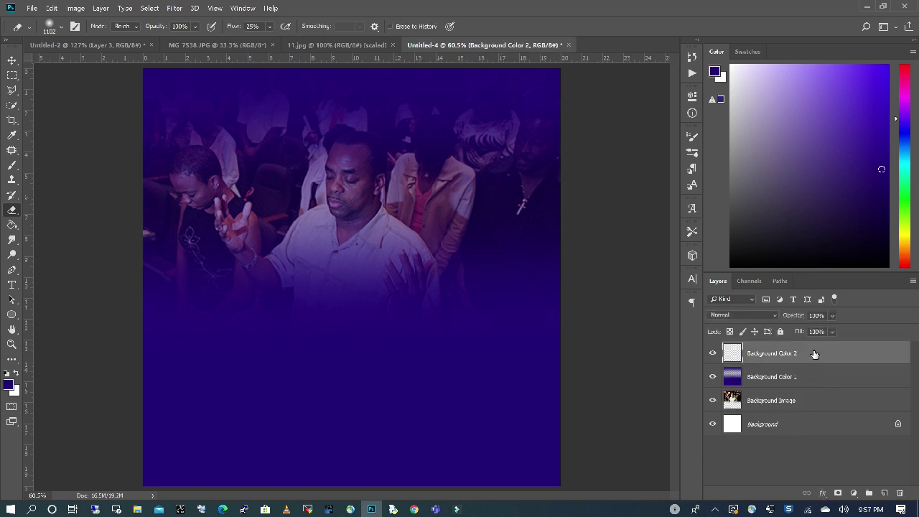
left_click(16, 373)
left_click(10, 384)
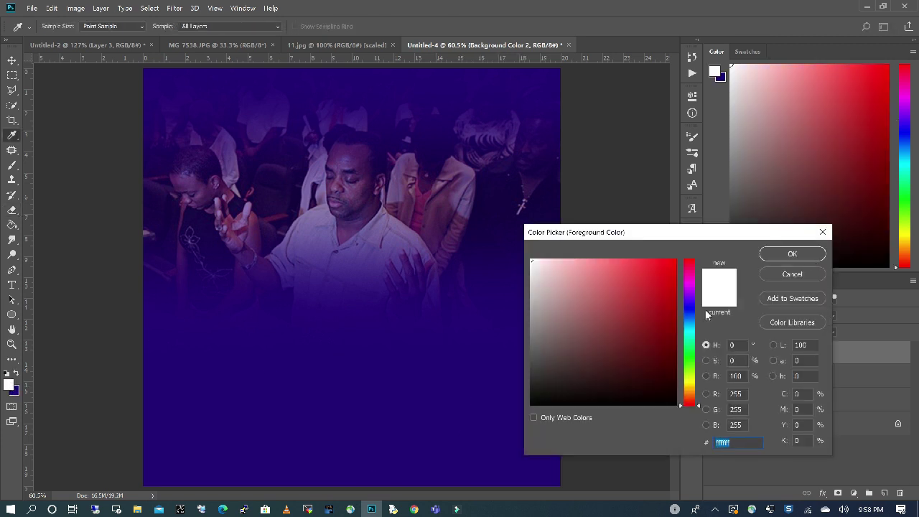
left_click(691, 293)
left_click_drag(672, 298, 671, 274)
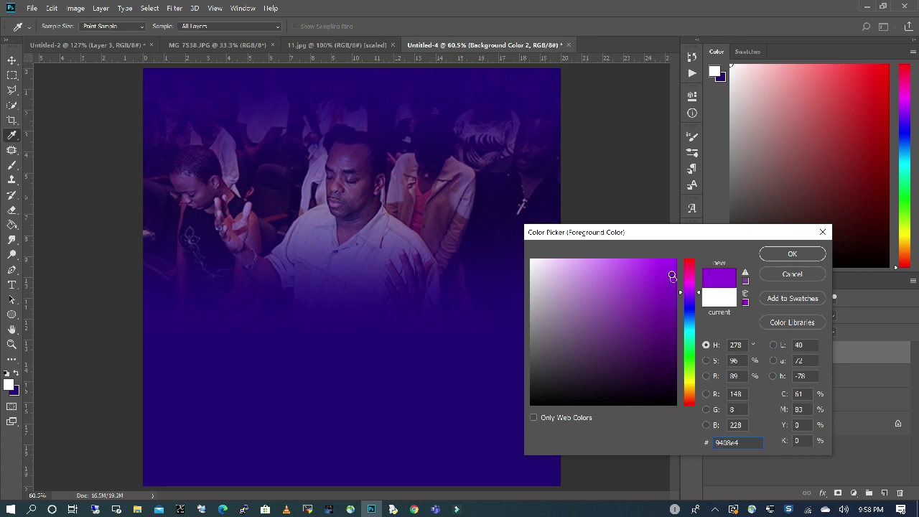
left_click(791, 255)
key("e")
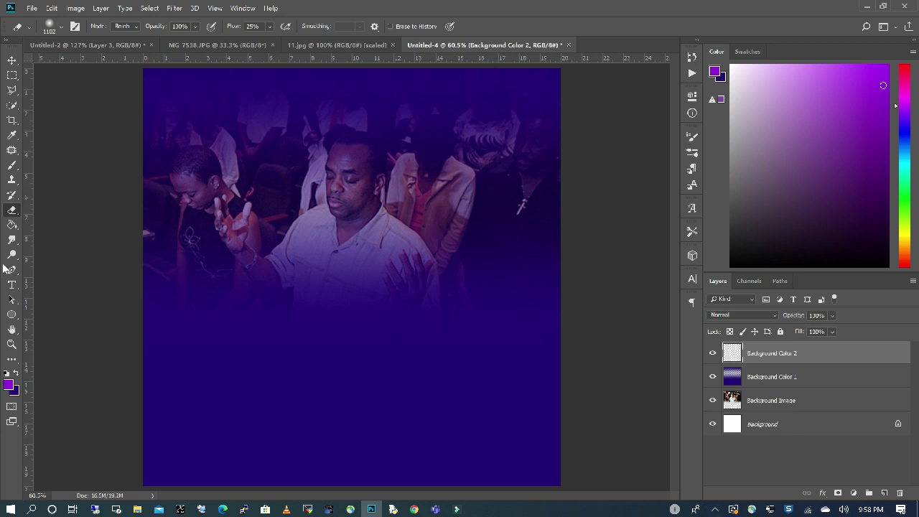
left_click(12, 225)
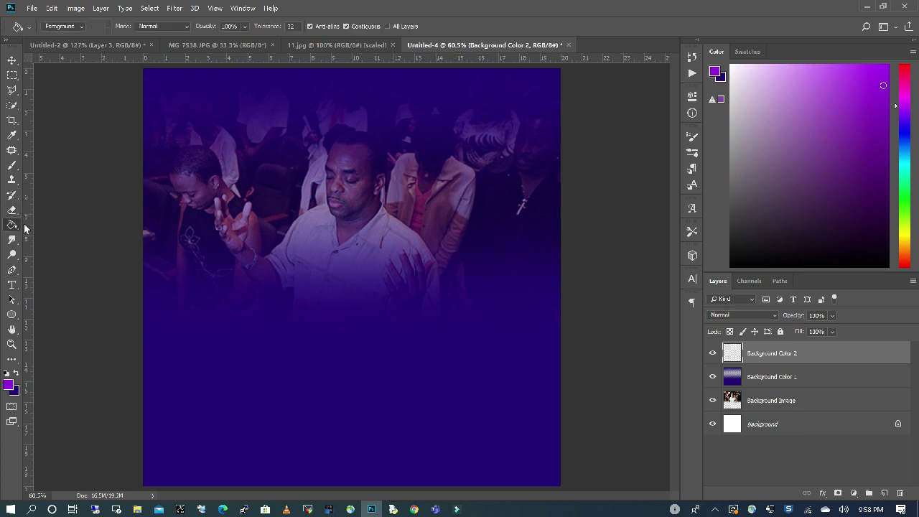
left_click(345, 201)
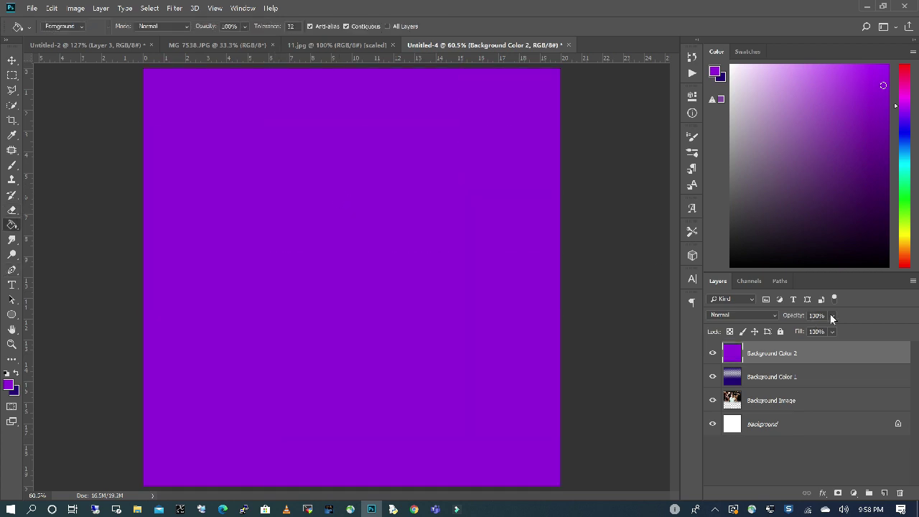
left_click_drag(864, 330, 851, 330)
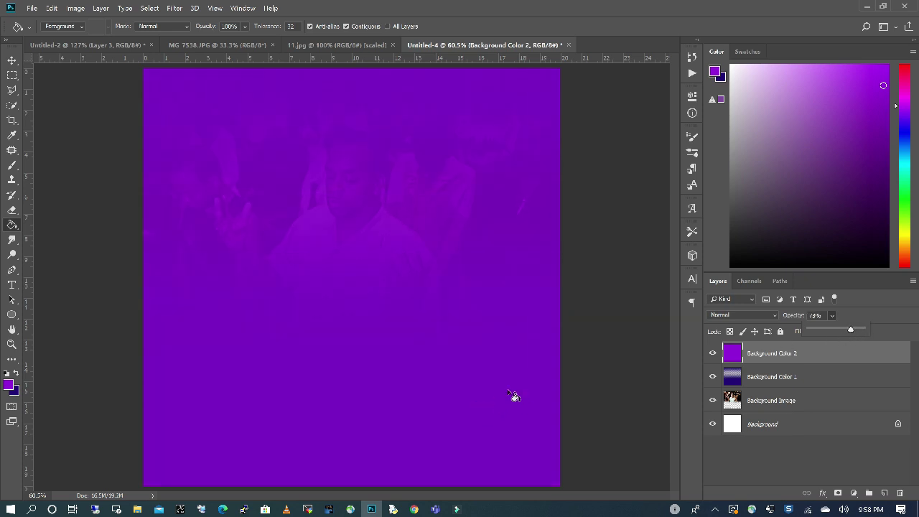
Erase the purple along the edges with the Eraser and readjust the layer opacity.
left_click(12, 213)
mouse_move(165, 430)
left_mouse_down()
mouse_move(615, 410)
mouse_move(410, 400)
mouse_move(556, 97)
mouse_move(591, 103)
mouse_move(552, 251)
left_mouse_up()
mouse_move(154, 187)
left_mouse_down()
mouse_move(82, 308)
mouse_move(154, 323)
left_mouse_up()
left_click_drag(832, 315, 875, 331)
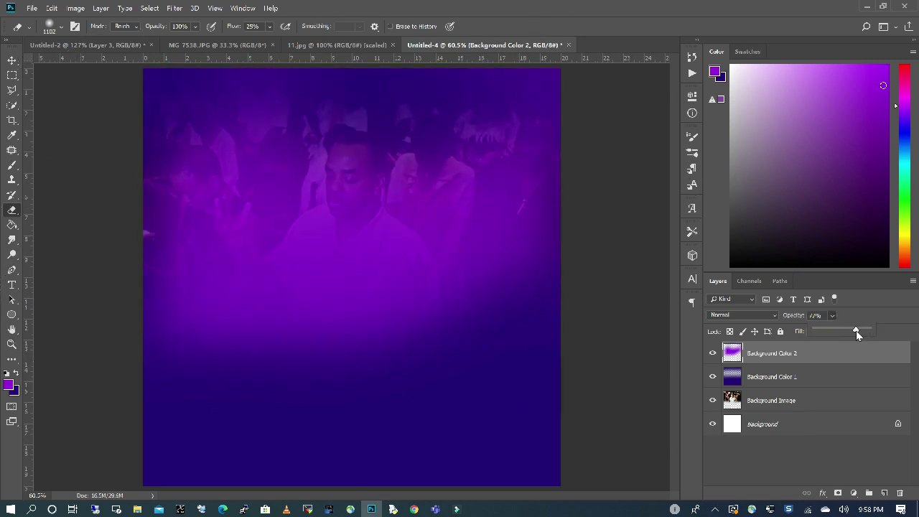
Drag the MG 7538.JPG portrait into the flyer as a new layer.
key("v")
left_click(334, 44)
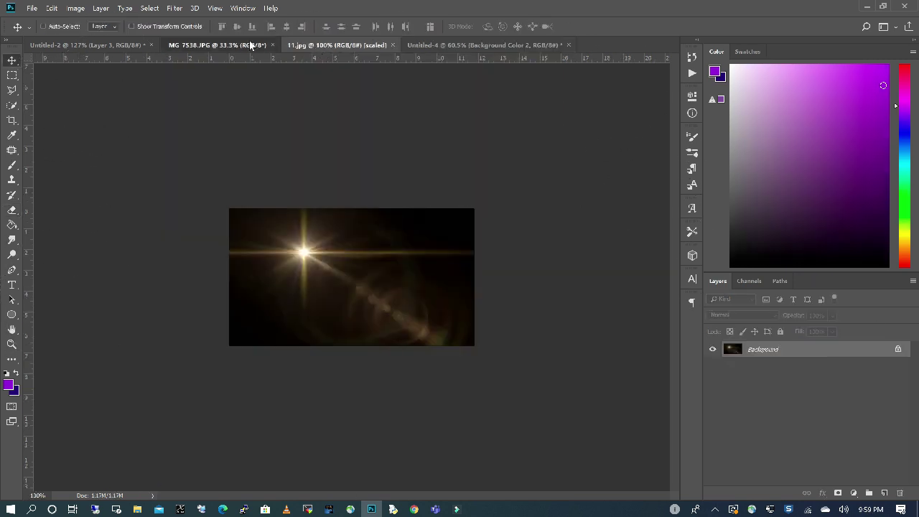
left_click(251, 46)
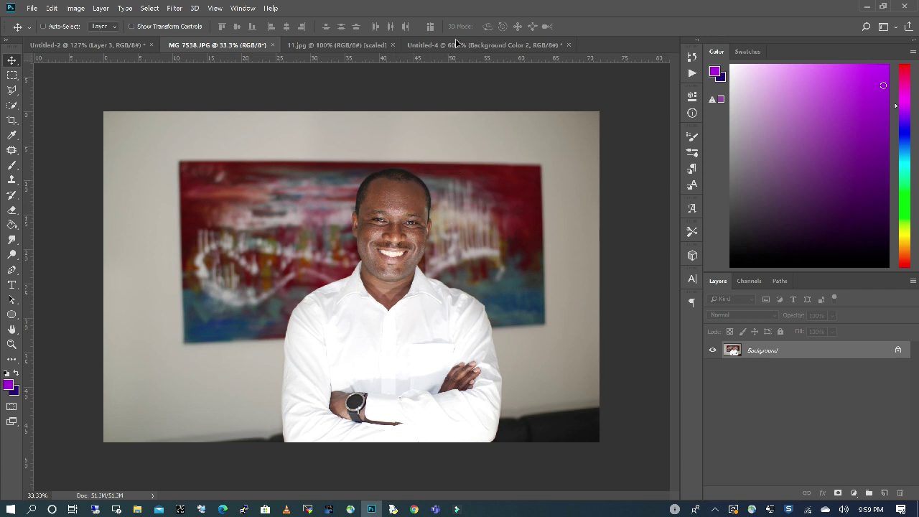
left_click_drag(456, 48, 359, 232)
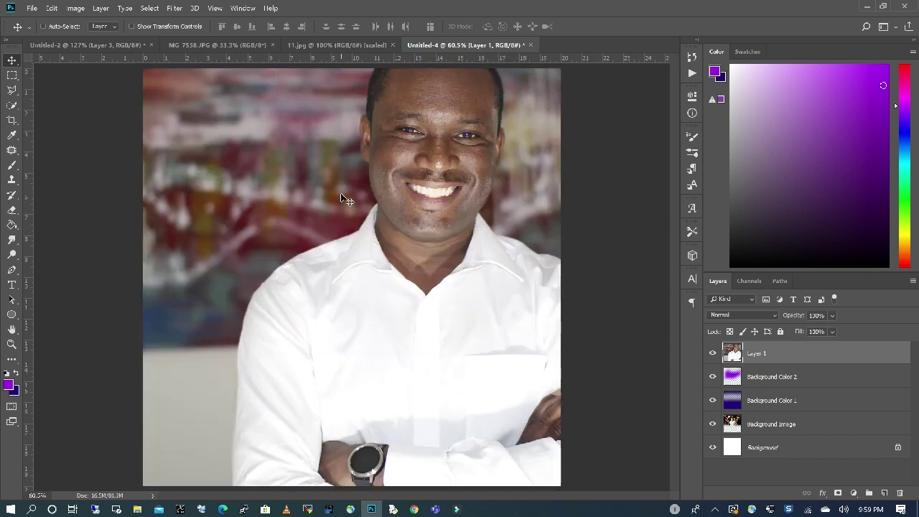
scroll(344, 200, "down", 3)
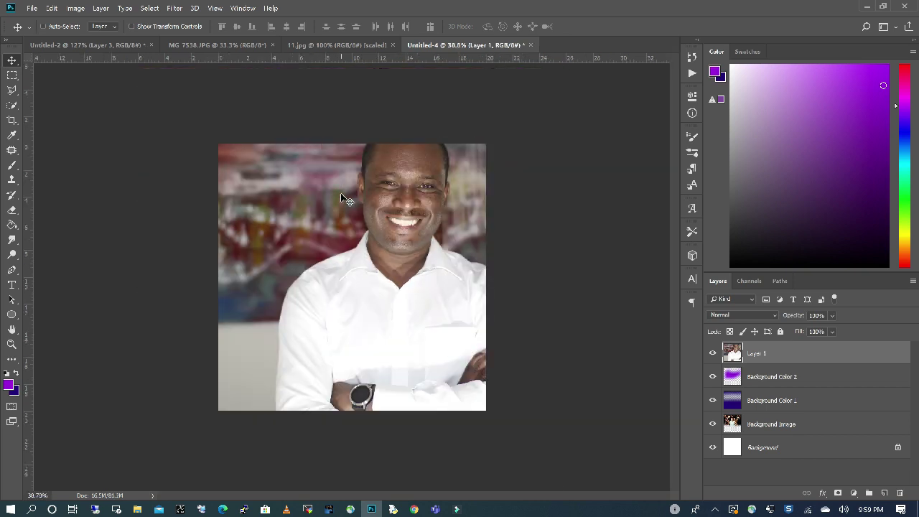
Scale the portrait down to about 40% and commit the transform.
left_click(33, 9)
mouse_move(51, 8)
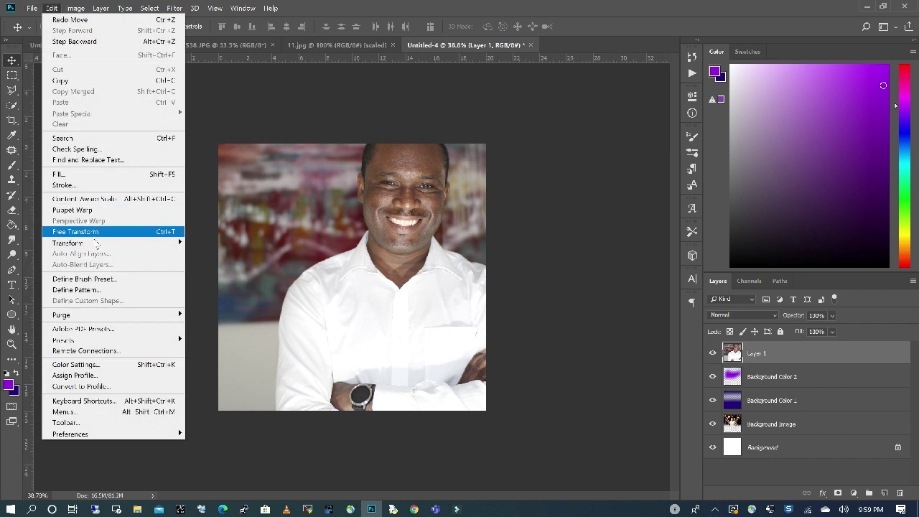
mouse_move(100, 242)
left_click(205, 257)
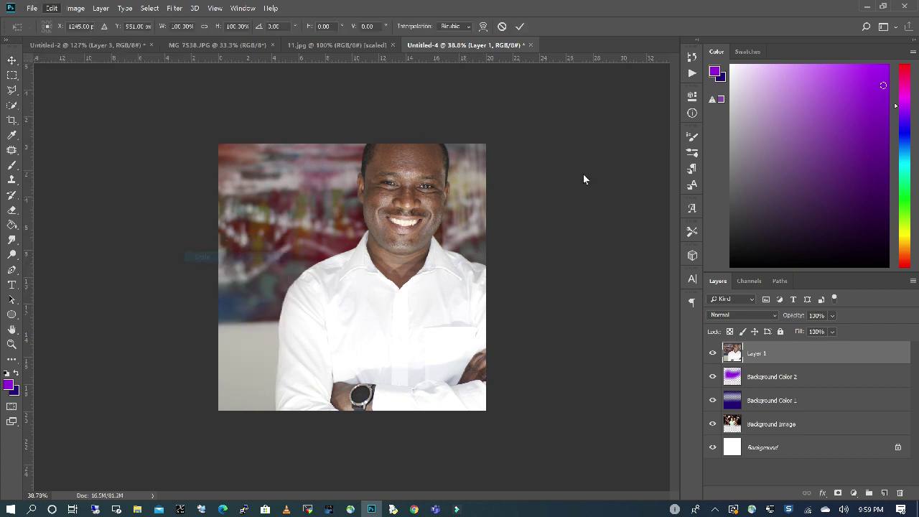
key("ctrl+minus")
key("ctrl+minus")
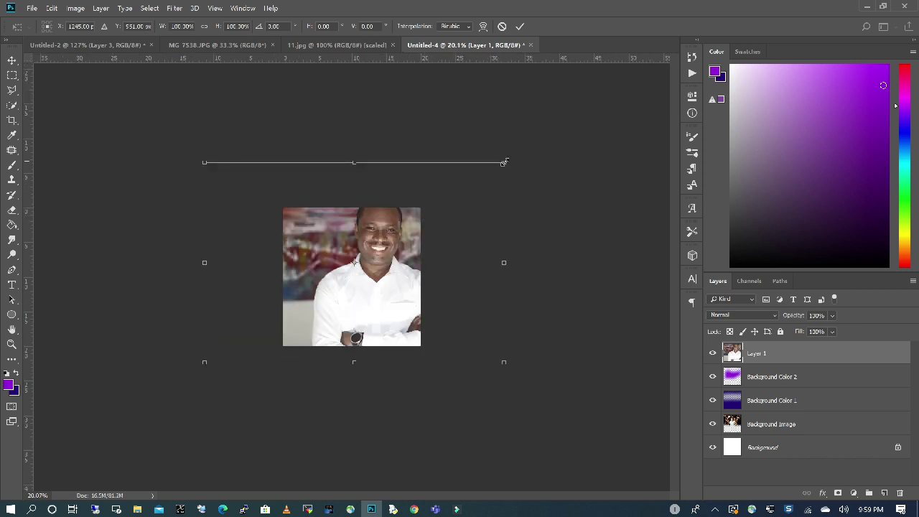
left_click_drag(505, 162, 402, 230)
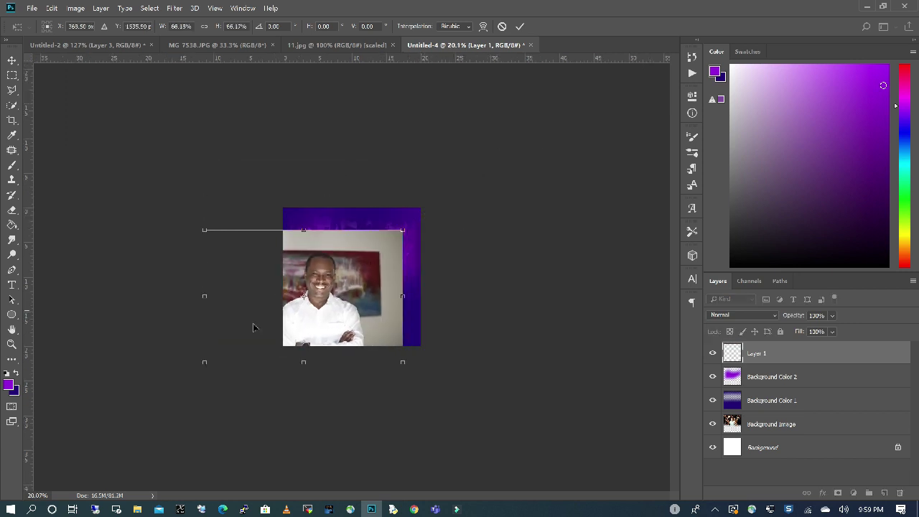
left_click_drag(204, 362, 298, 317)
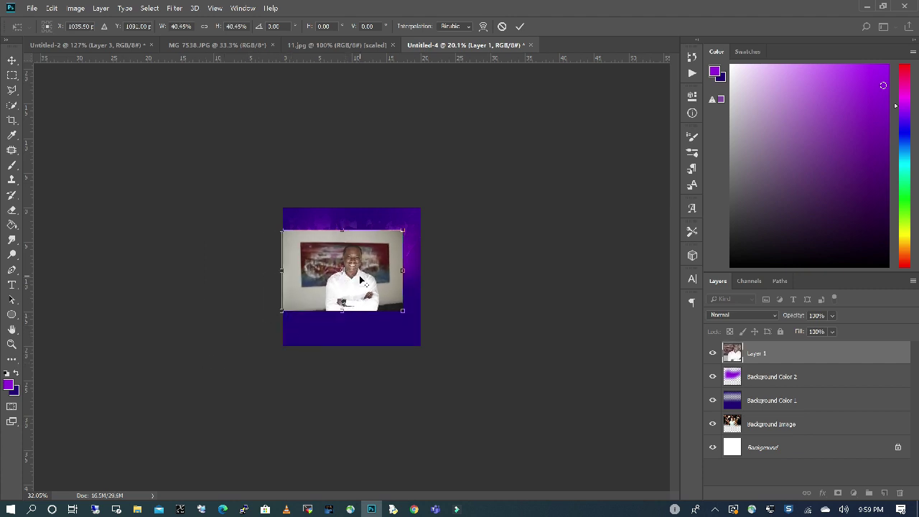
scroll(362, 280, "up", 5)
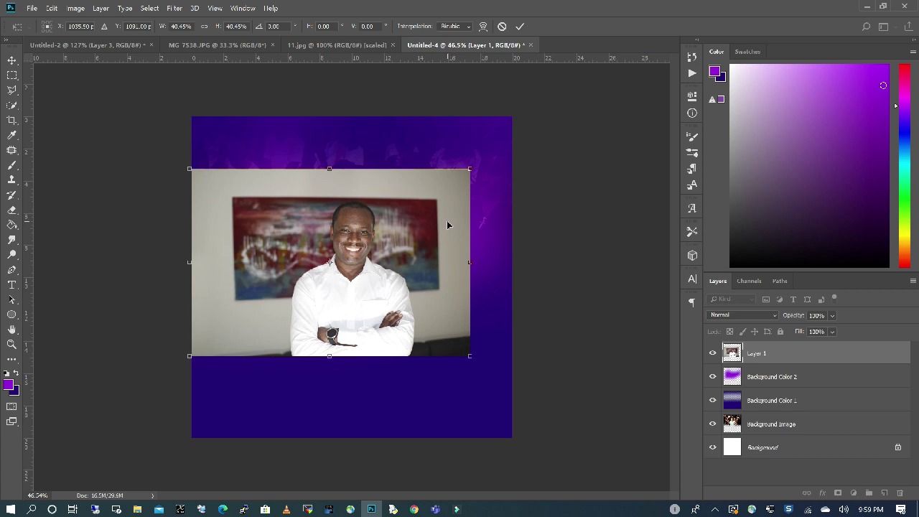
key("Return")
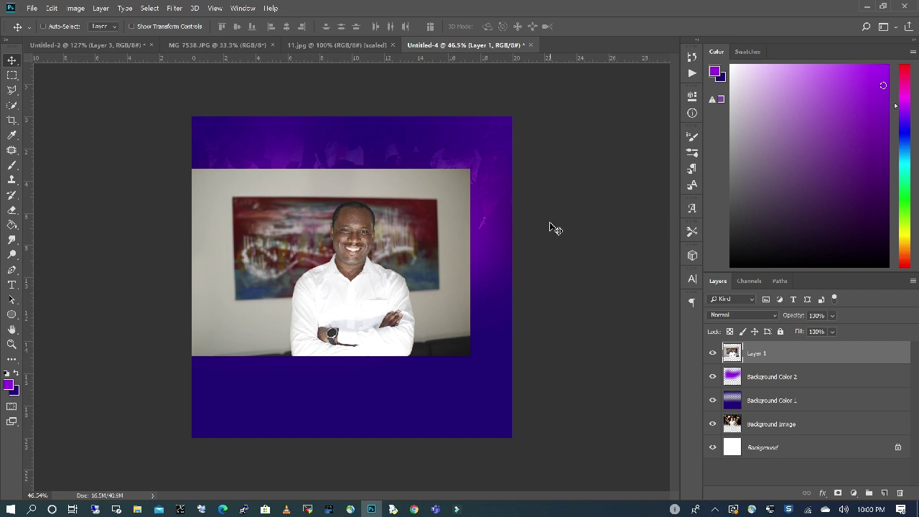
left_click(11, 107)
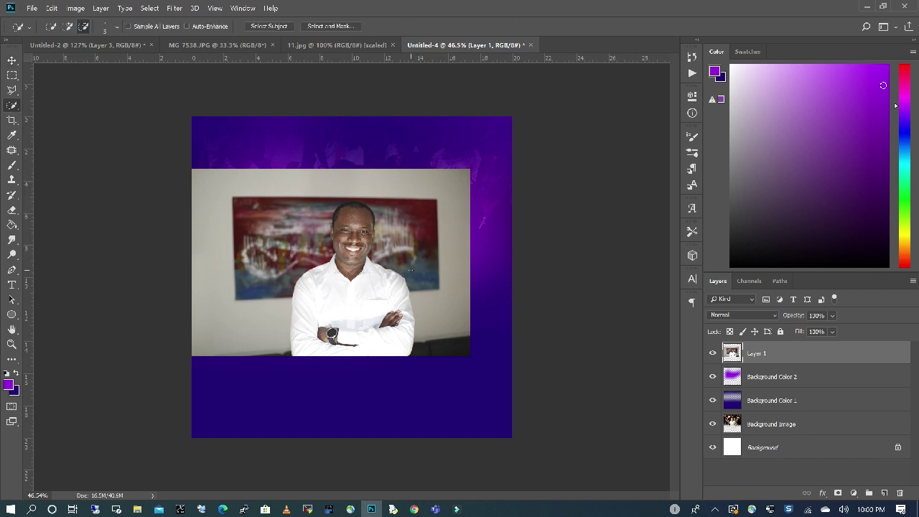
Use Select Subject to select the smiling man on Layer 1.
left_click(275, 29)
scroll(368, 257, "up", 3)
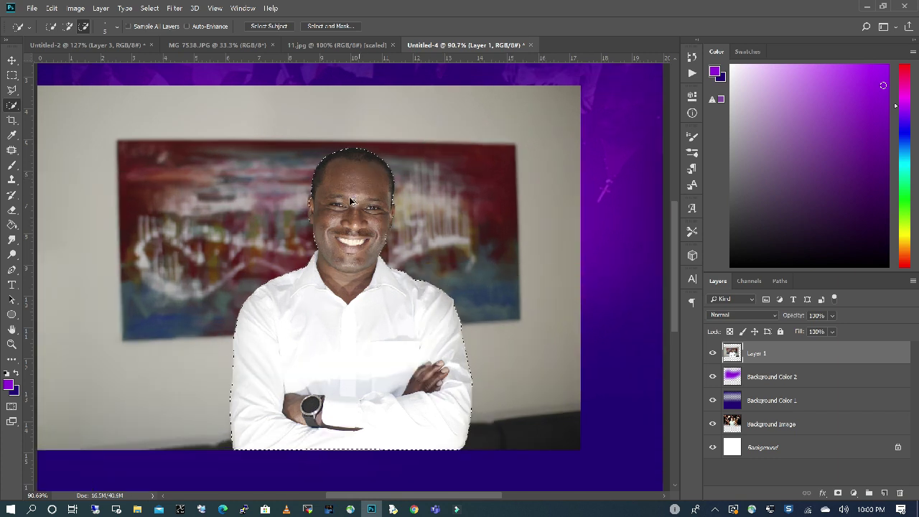
scroll(351, 202, "up", 1)
scroll(344, 192, "up", 3)
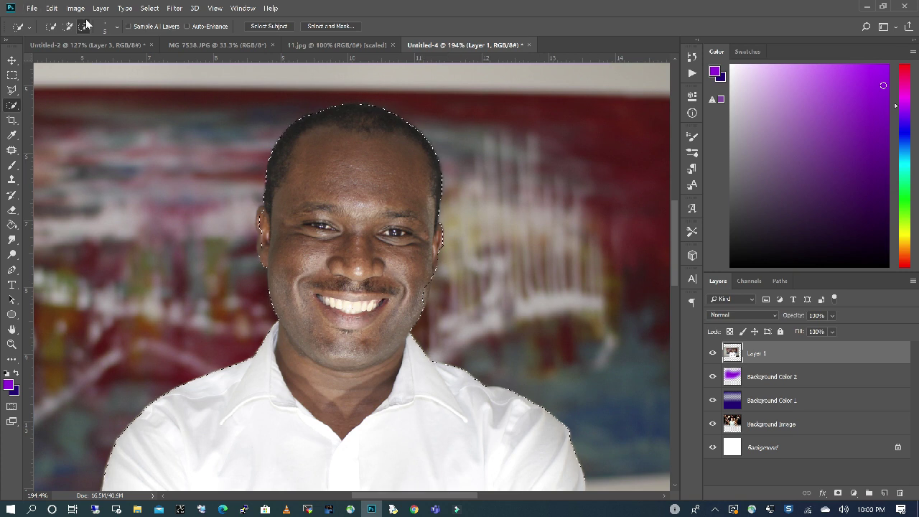
Shrink the Quick Selection brush to 15 px.
left_click(117, 27)
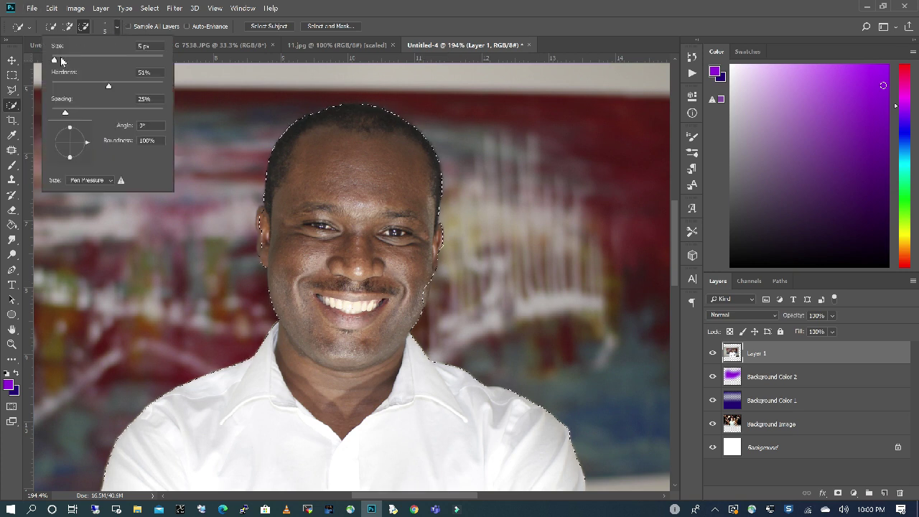
left_click_drag(60, 60, 58, 62)
left_click_drag(62, 61, 61, 62)
left_click(548, 43)
scroll(259, 215, "up", 4)
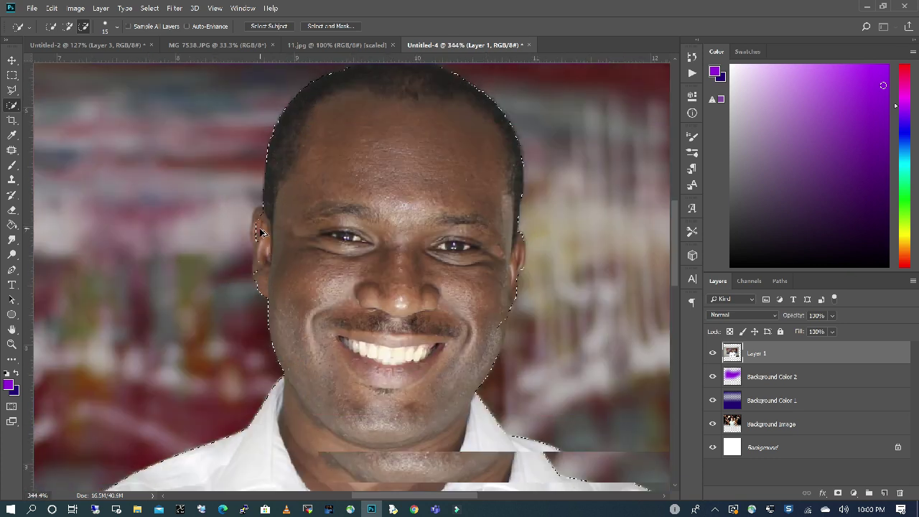
Refine the selection edge around his head and jaw, adding and subtracting with a 6 px brush.
left_click(84, 27)
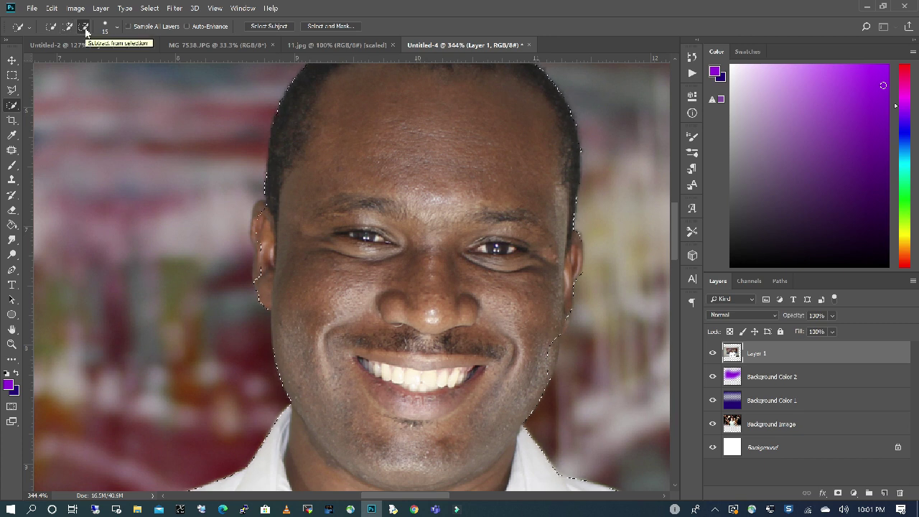
left_click(69, 28)
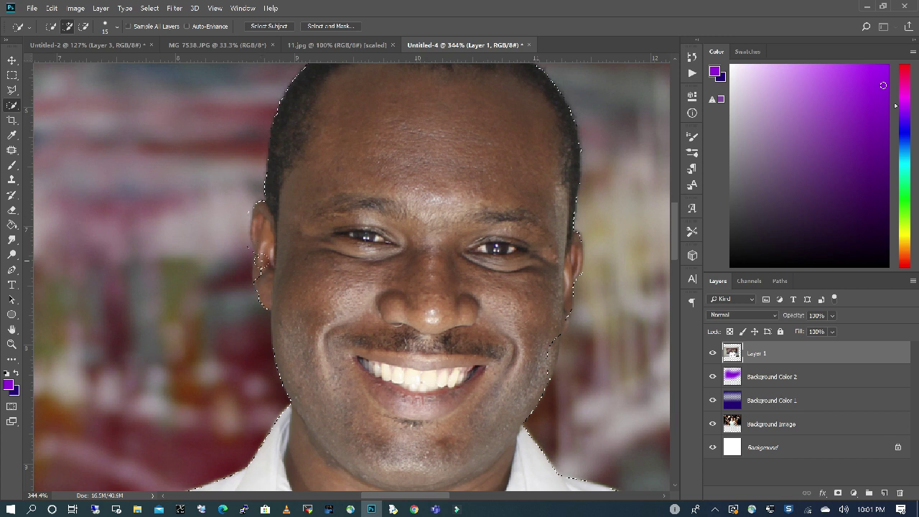
key("alt")
key("alt")
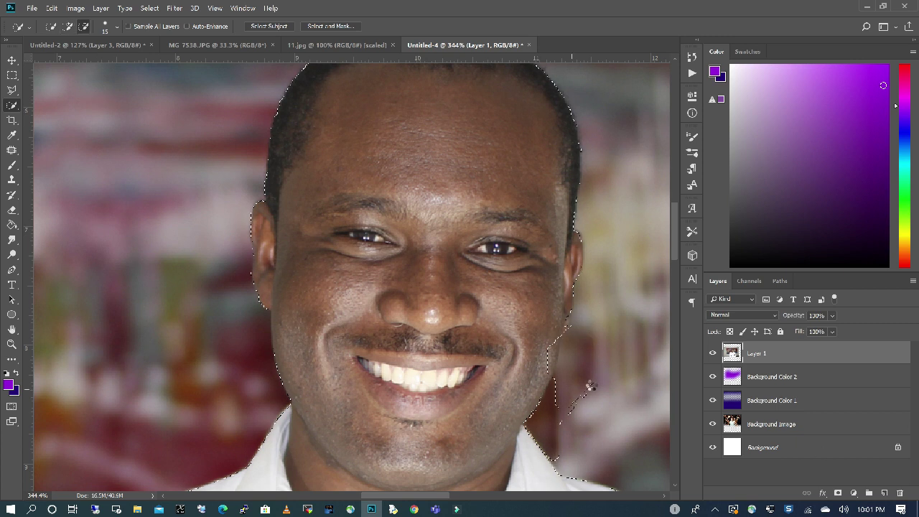
scroll(586, 353, "up", 3)
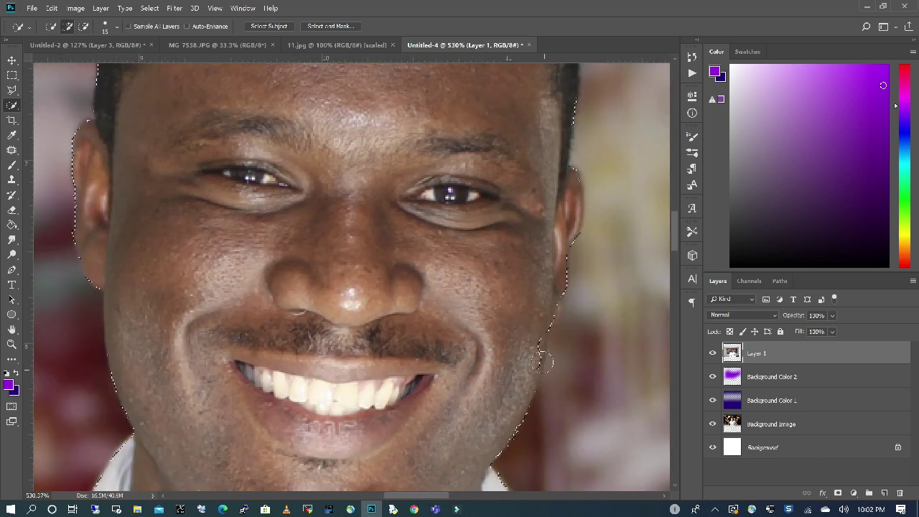
scroll(524, 316, "down", 5)
scroll(546, 319, "up", 10)
right_click(512, 304)
key("bracketleft")
key("bracketleft")
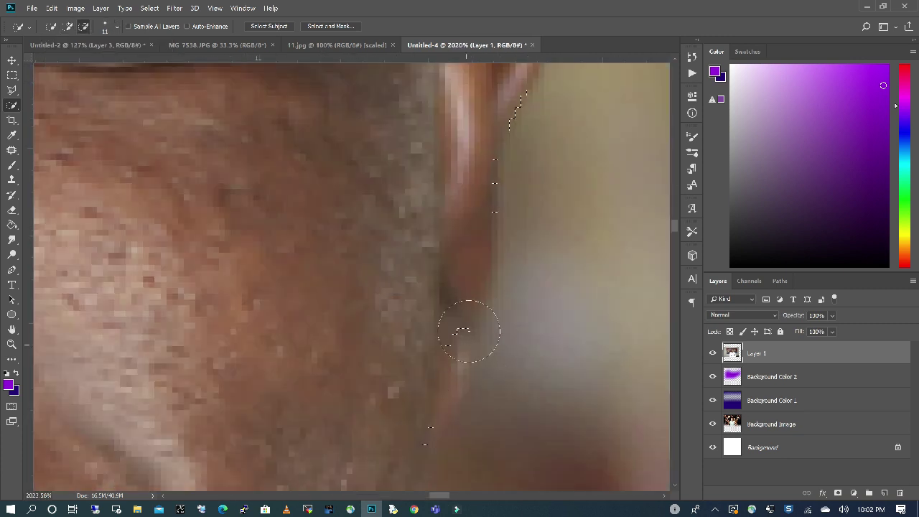
key("Escape")
scroll(467, 323, "down", 15)
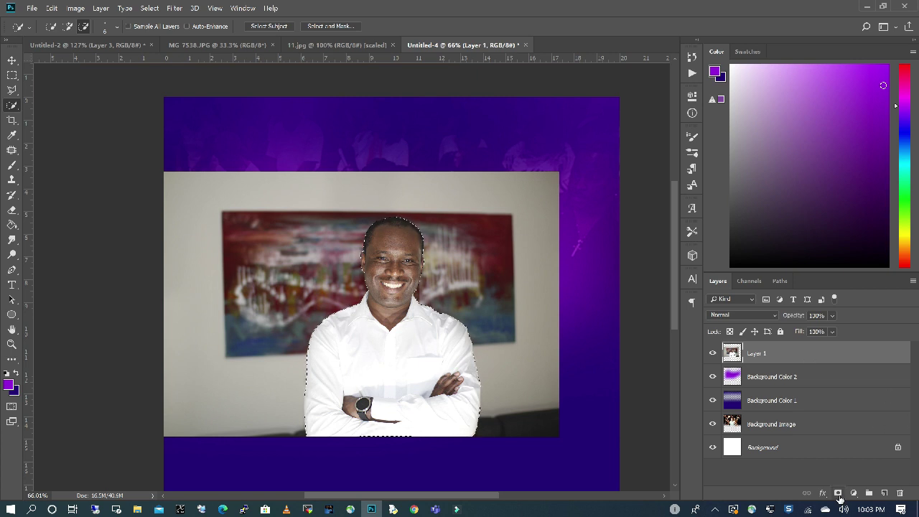
Add a layer mask cutting out the man and move him slightly higher.
left_click(838, 494)
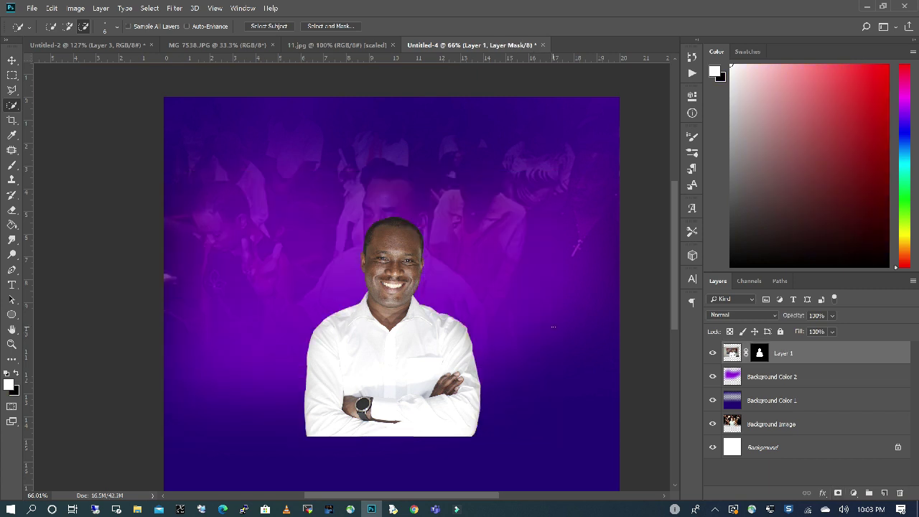
left_click(12, 60)
left_click_drag(382, 314, 377, 261)
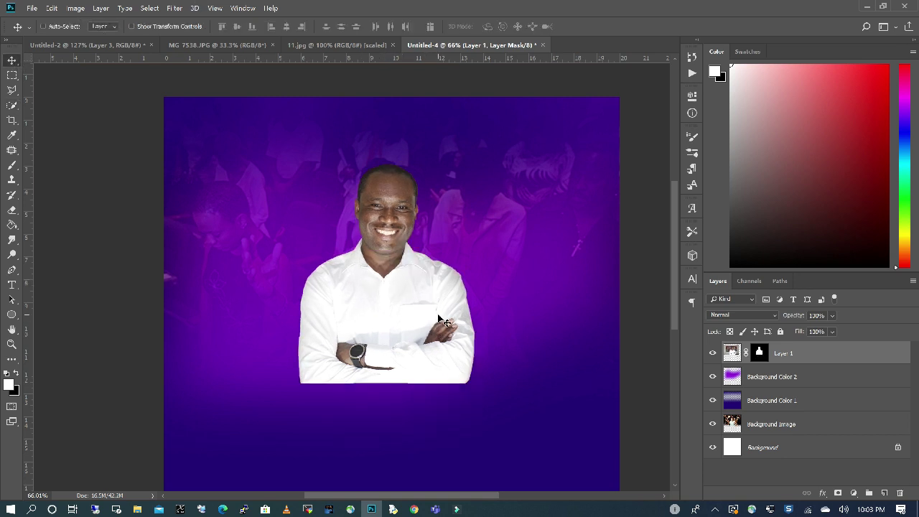
Scale the man up to about 108% by dragging the corner handles outward.
left_click(52, 9)
mouse_move(74, 244)
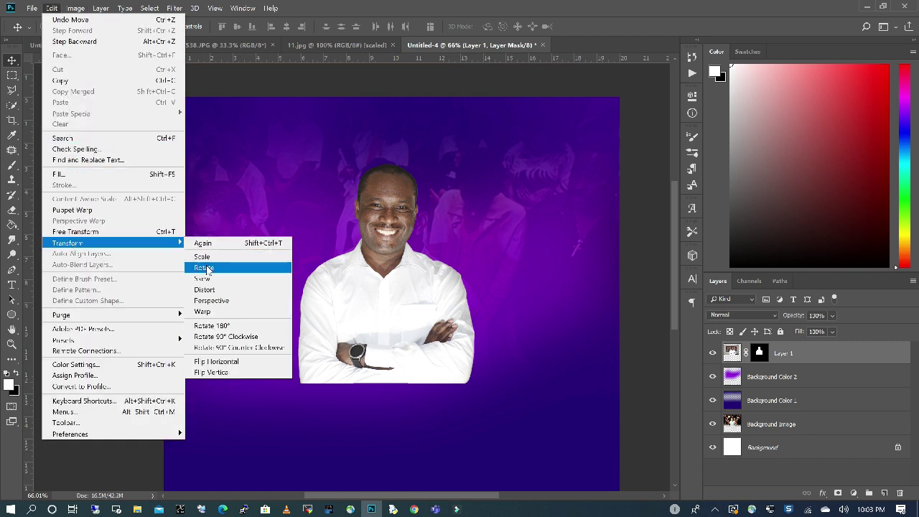
left_click(212, 257)
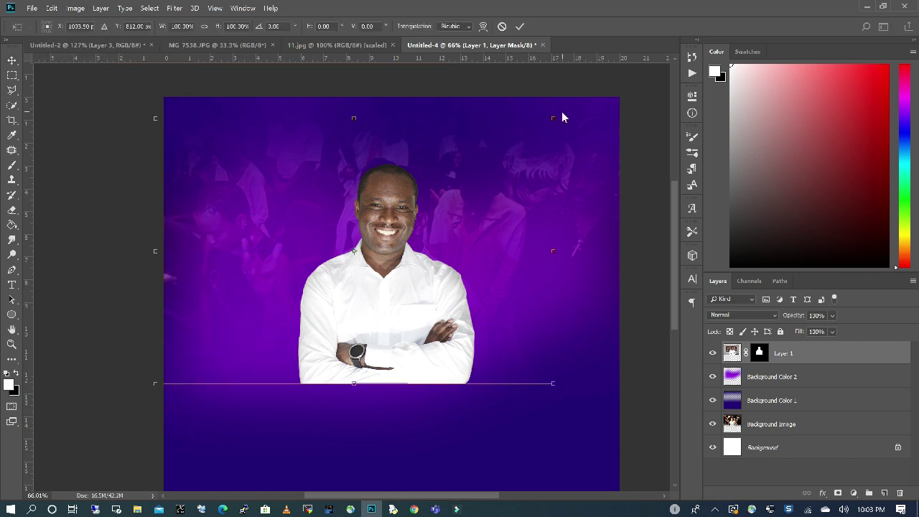
left_click_drag(554, 118, 585, 98)
mouse_move(152, 384)
left_mouse_down()
mouse_move(133, 400)
mouse_move(156, 396)
left_mouse_up()
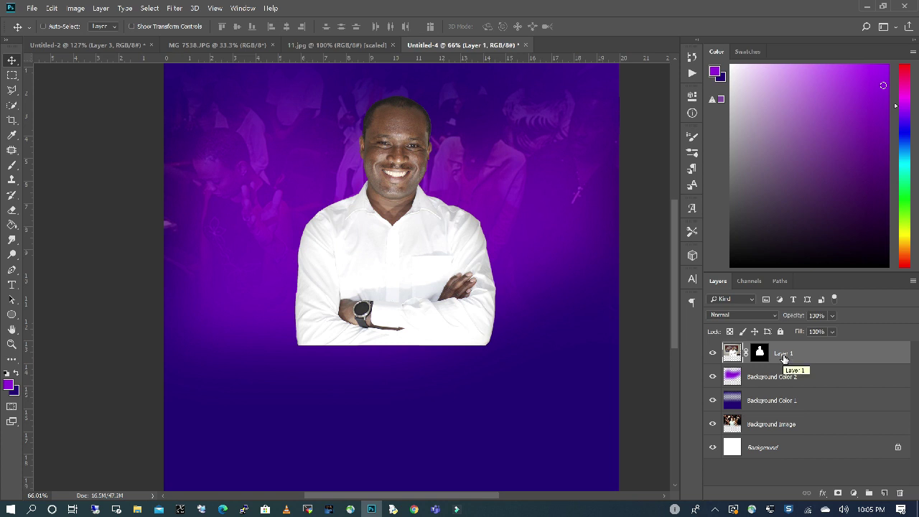
Apply a Curves adjustment to Layer 1, lifting midtones to brighten the man's face and shirt.
left_click(75, 8)
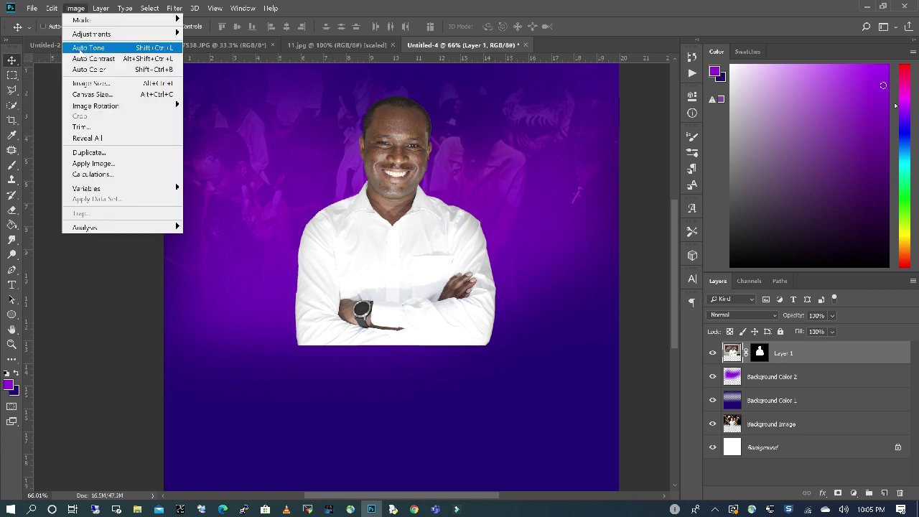
mouse_move(107, 35)
left_click(215, 58)
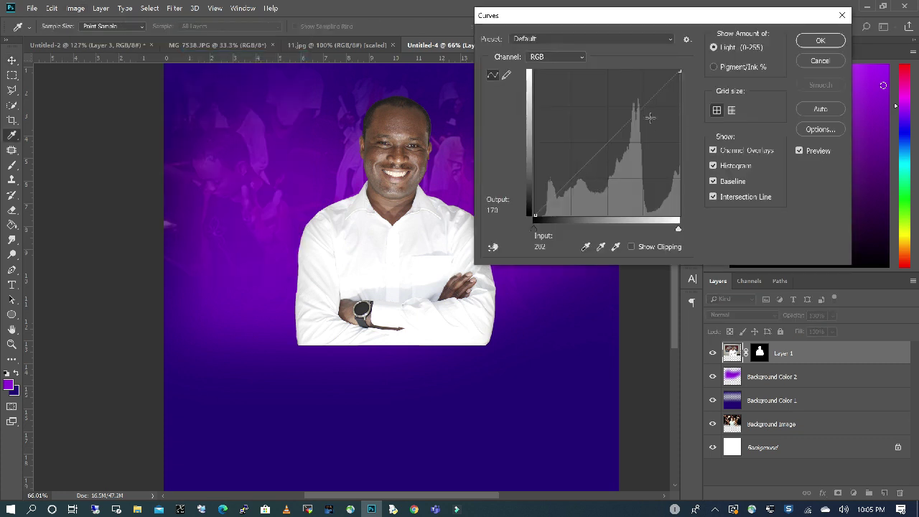
left_click(631, 114)
left_click_drag(630, 114, 629, 113)
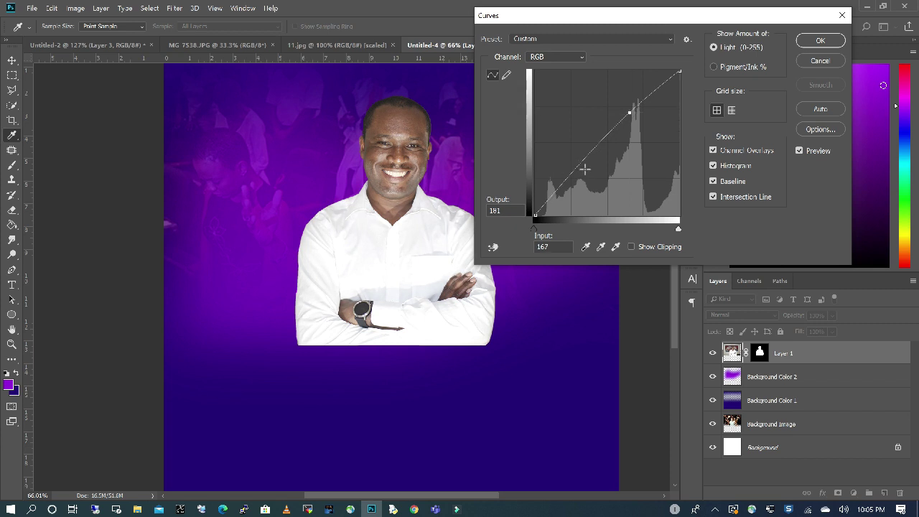
left_click(586, 171)
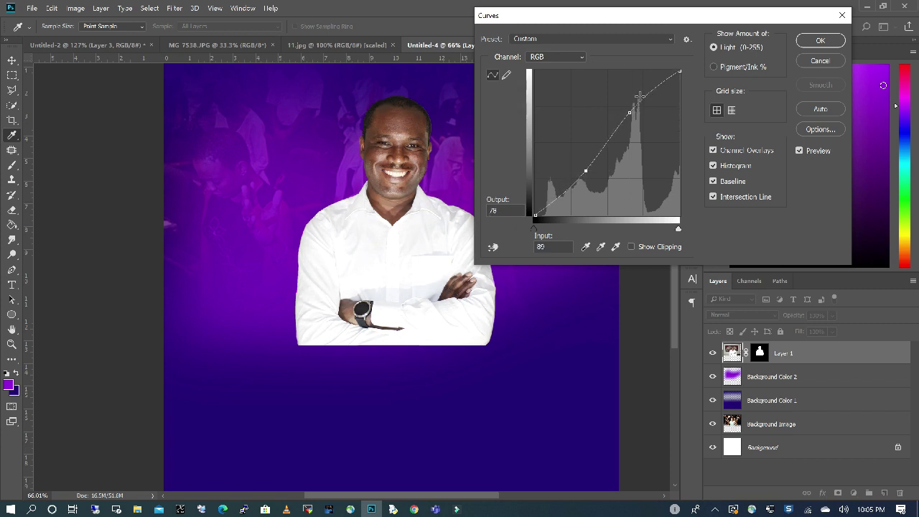
left_click_drag(639, 95, 624, 133)
key("Return")
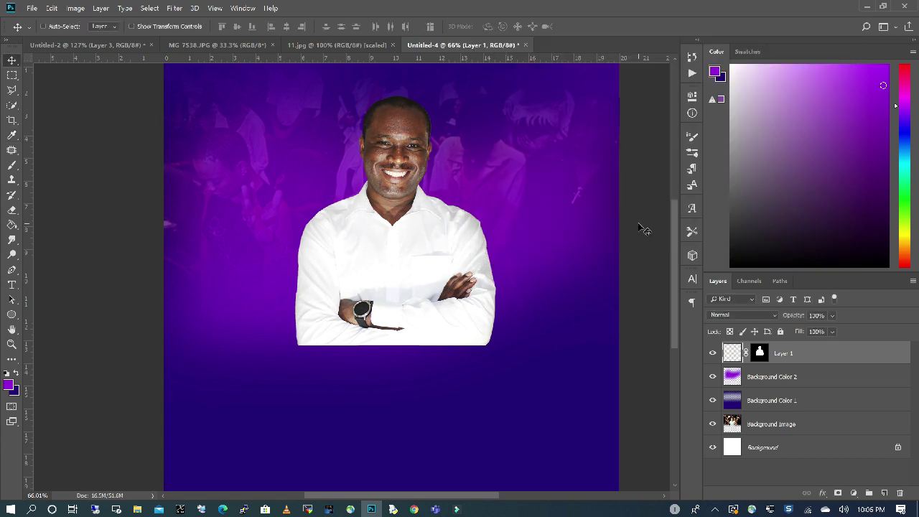
scroll(643, 323, "down", 2)
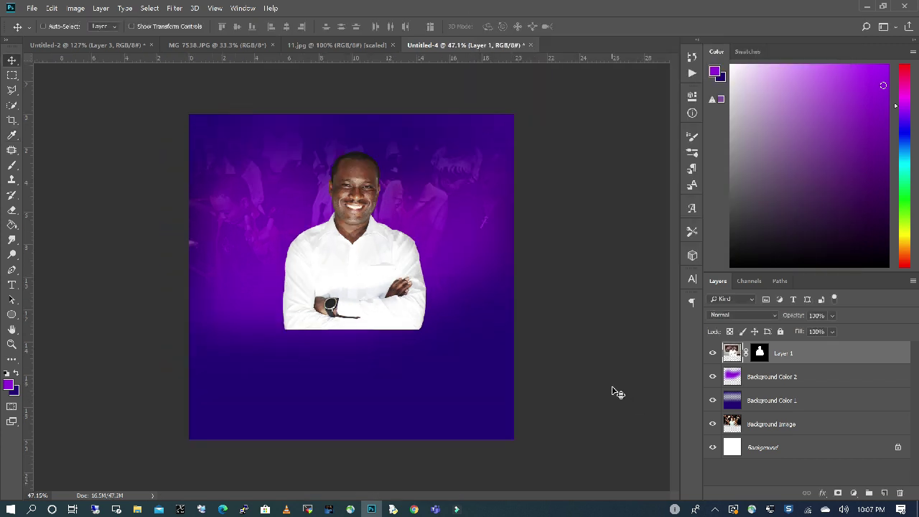
left_click(12, 284)
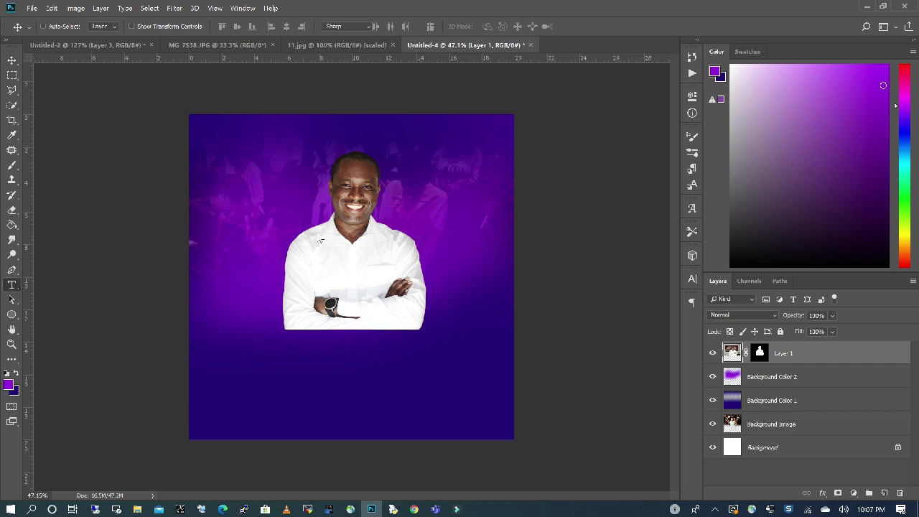
Set the foreground colour to yellow-orange.
left_click(8, 386)
key("Escape")
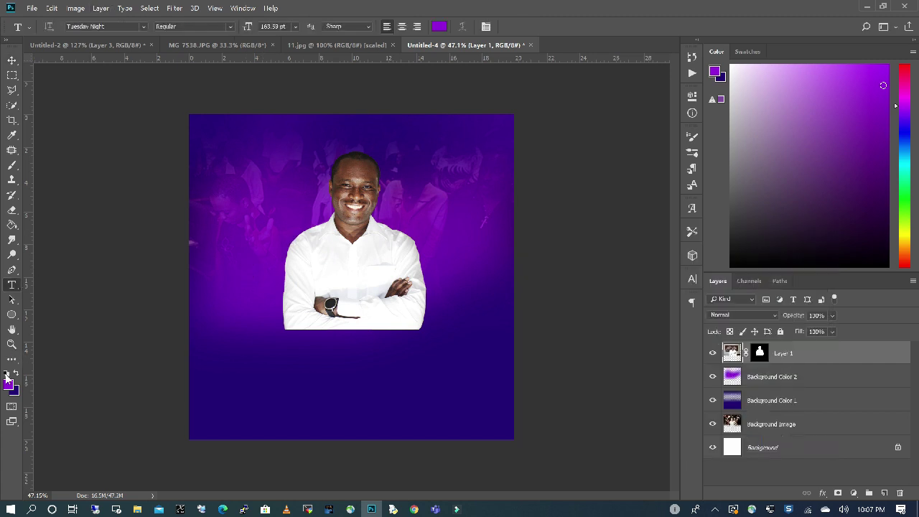
left_click(7, 374)
left_click(9, 386)
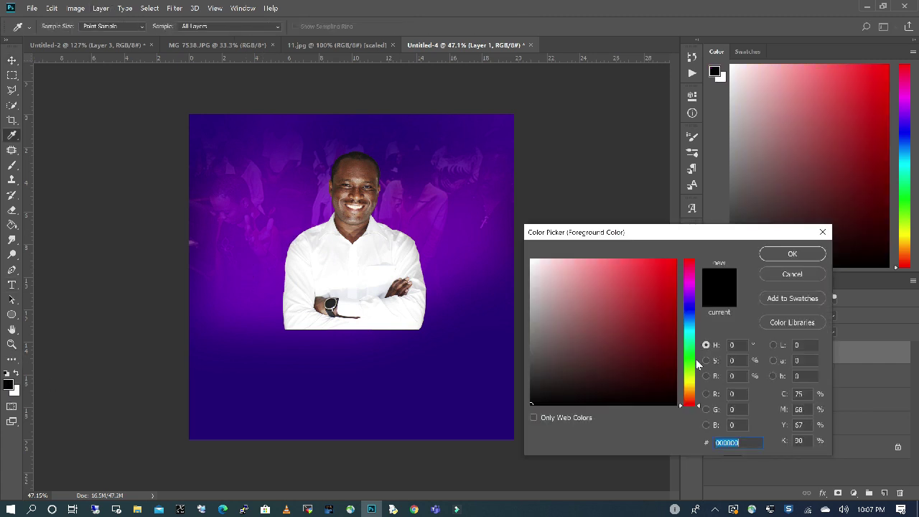
left_click_drag(696, 364, 697, 390)
key("Return")
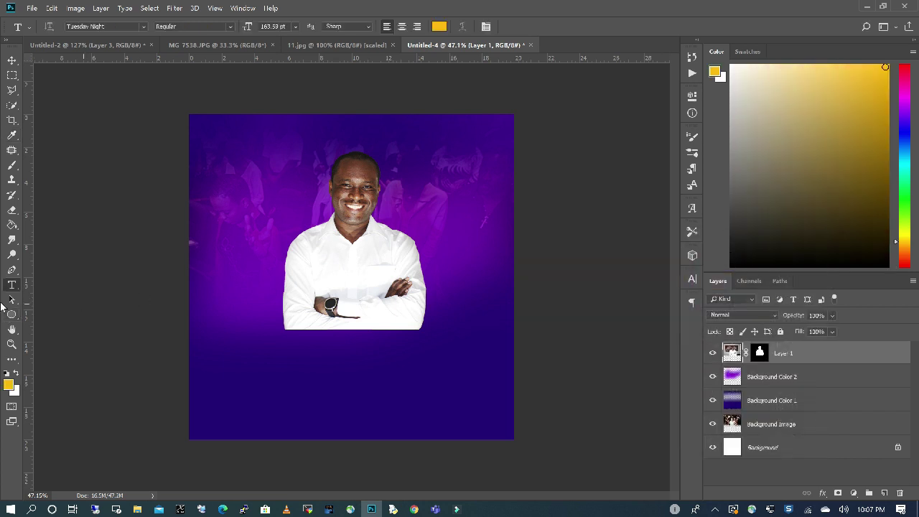
Type 'Join Us' on the canvas in Geometr415 Blk BT with All Caps enabled.
left_click(236, 306)
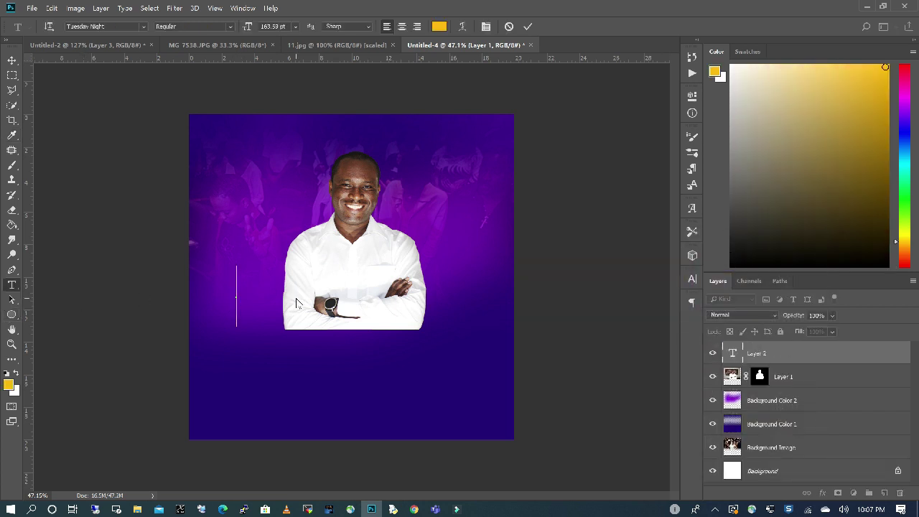
type("join")
key("BackSpace")
key("BackSpace")
key("BackSpace")
key("BackSpace")
type("Join Us")
key("ctrl+a")
left_click(144, 26)
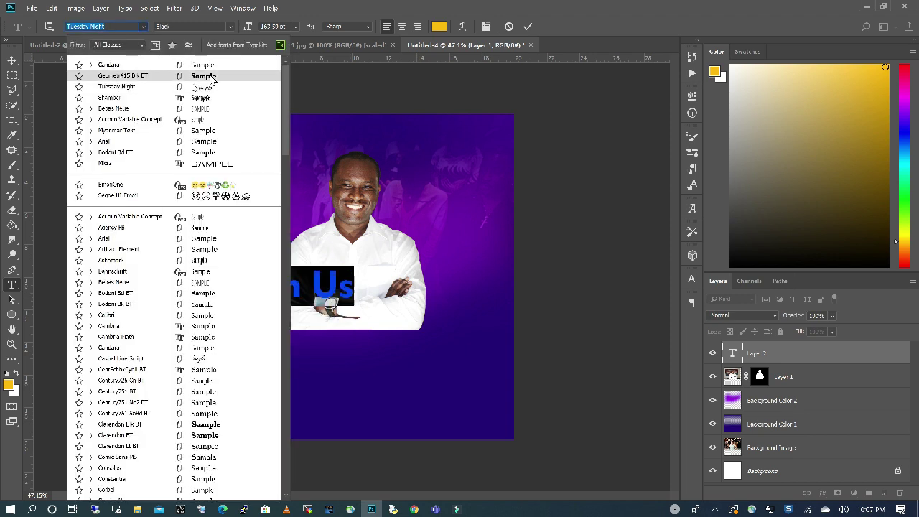
left_click(65, 41)
left_click(691, 279)
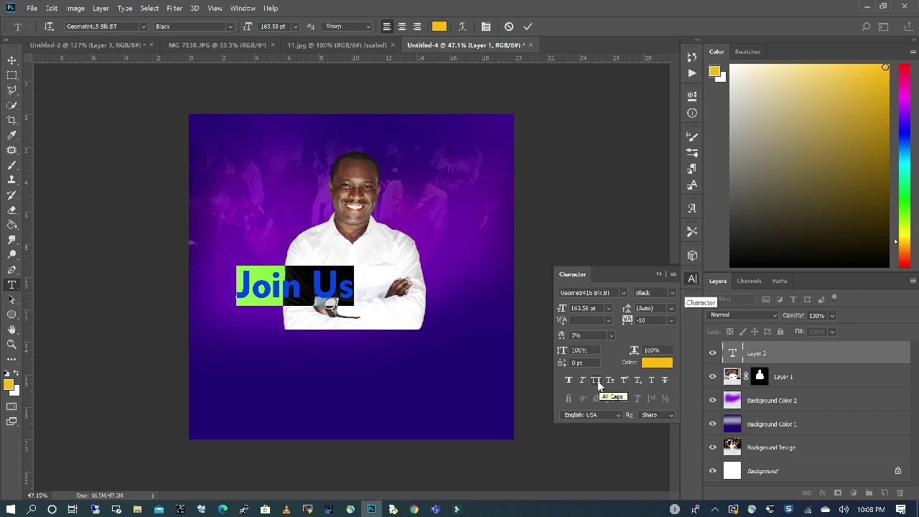
left_click(596, 380)
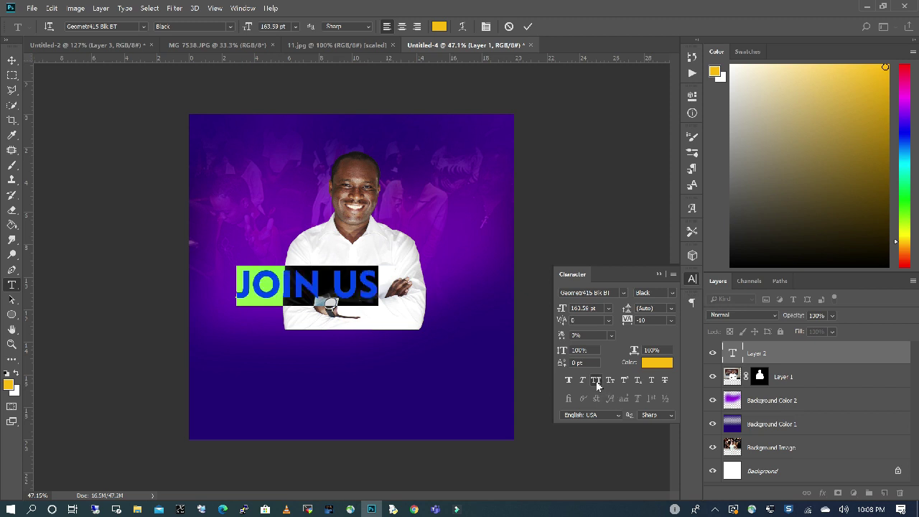
left_click(573, 213)
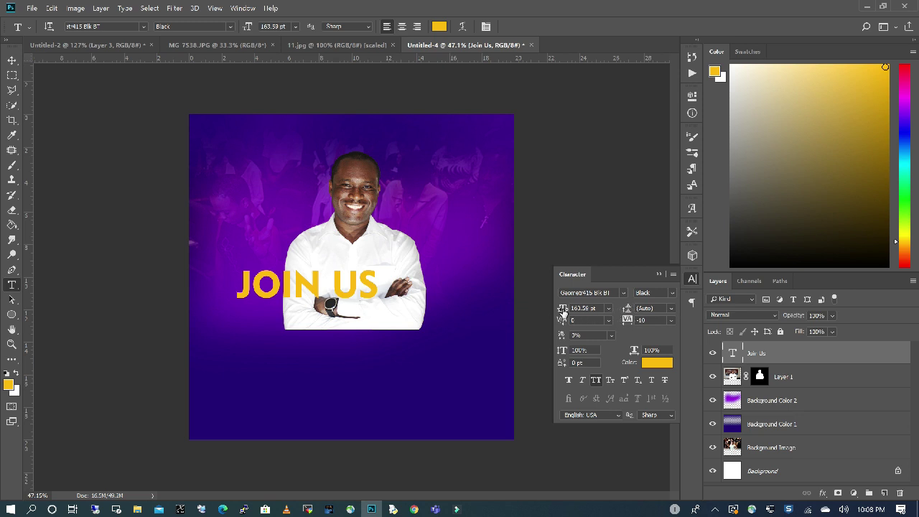
Enlarge the JOIN US text to 346.53 pt.
left_click_drag(562, 309, 631, 311)
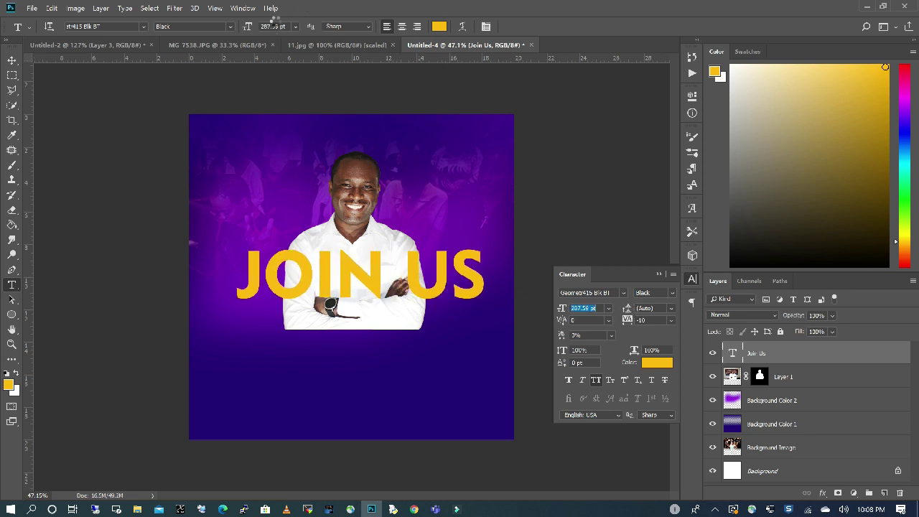
key("Return")
left_click_drag(563, 308, 589, 310)
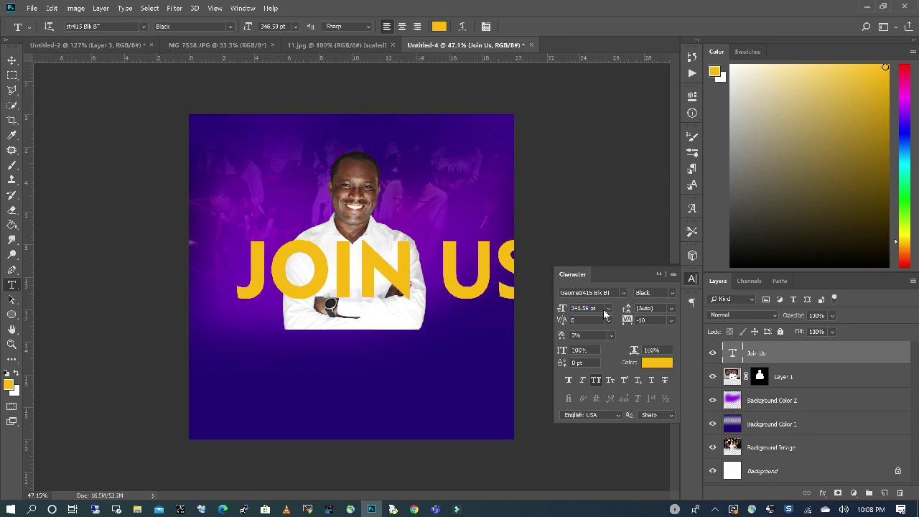
left_click(659, 274)
Shift JOIN US left to centre it and raise the man's photo slightly.
left_click(10, 62)
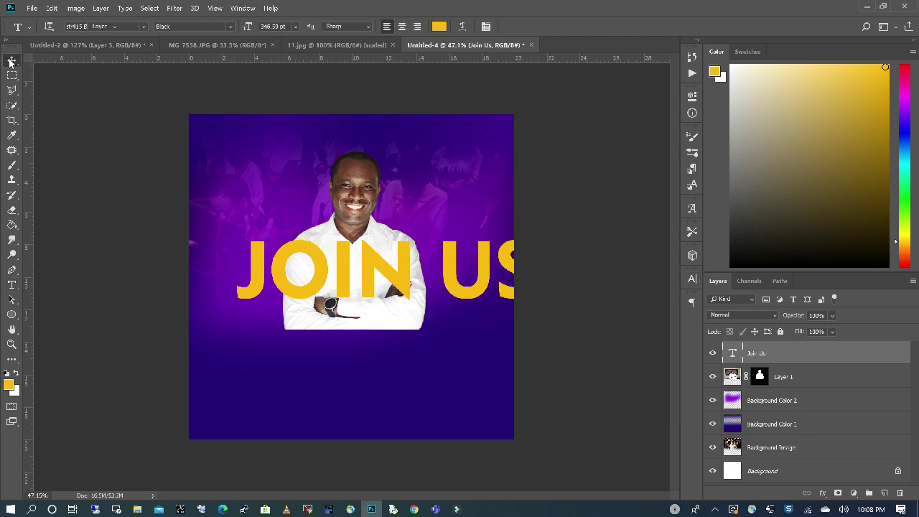
left_click_drag(285, 253, 250, 254)
left_click(354, 190, "ctrl")
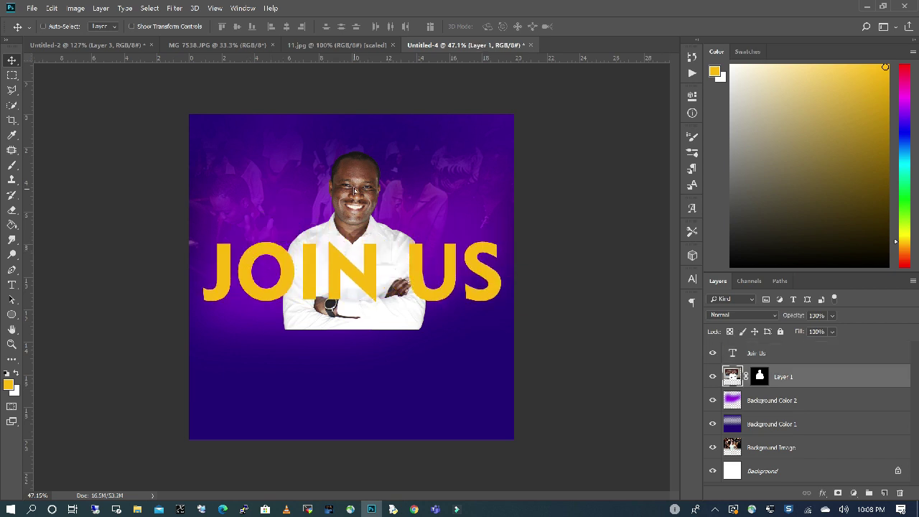
left_click_drag(354, 190, 354, 168)
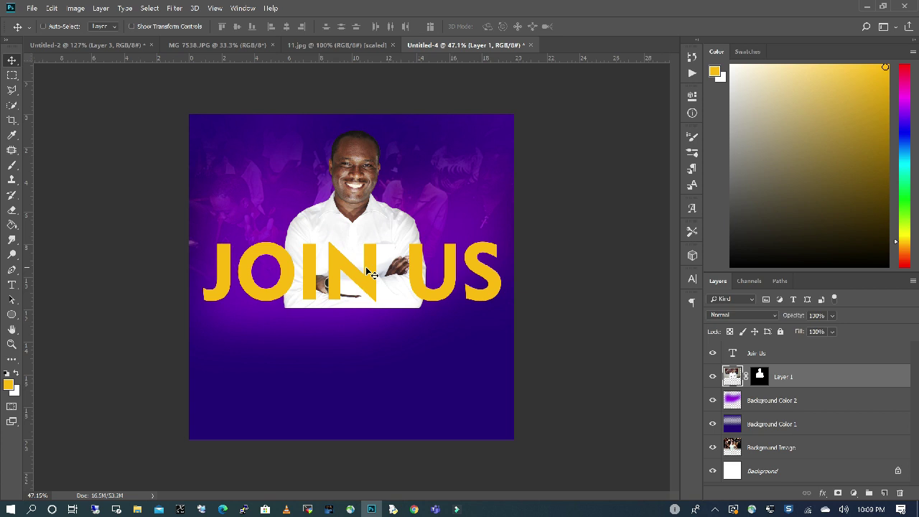
left_click(779, 352)
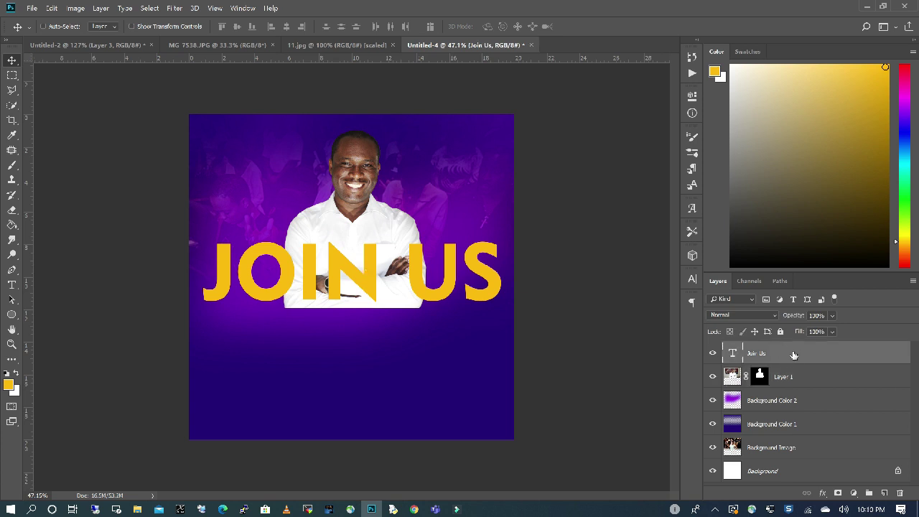
Duplicate the Join Us text layer, turn the copy's letters white and rasterize it.
left_click_drag(794, 354, 883, 492)
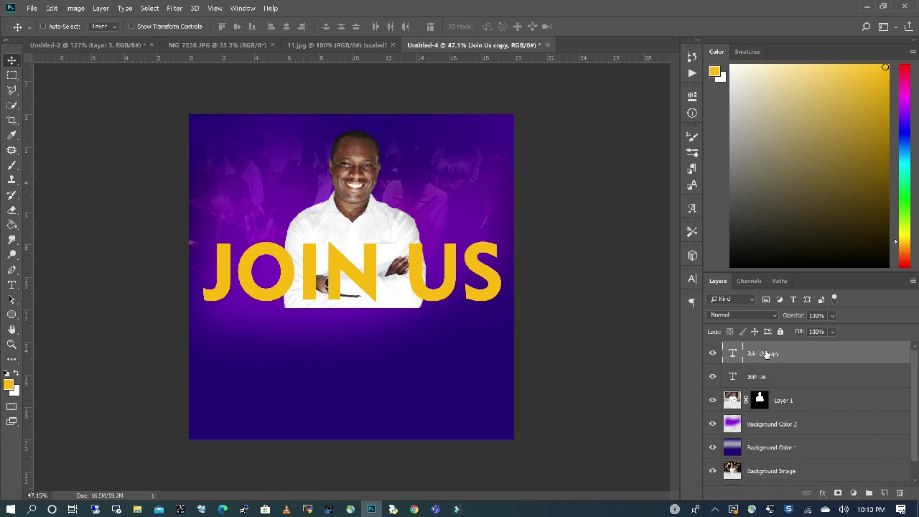
left_click(13, 288)
left_click_drag(496, 280, 101, 254)
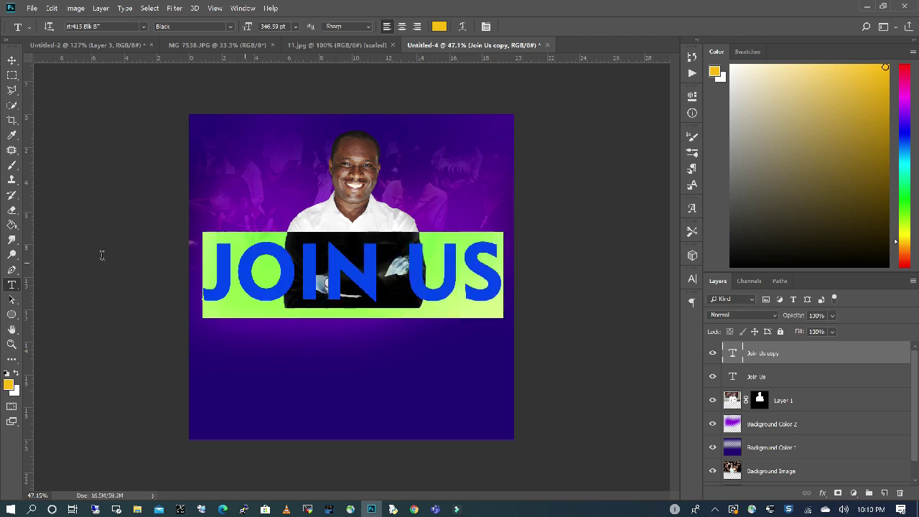
key("ctrl+Return")
key("x")
key("alt+BackSpace")
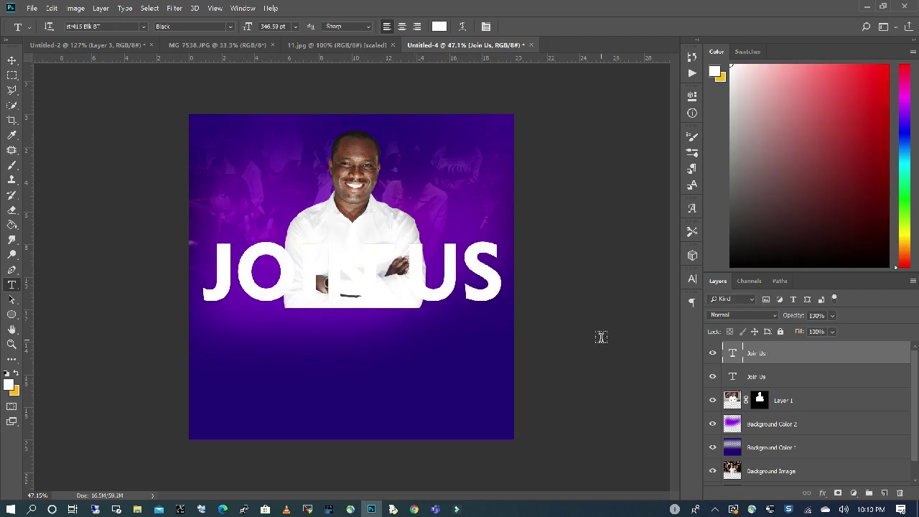
right_click(779, 352)
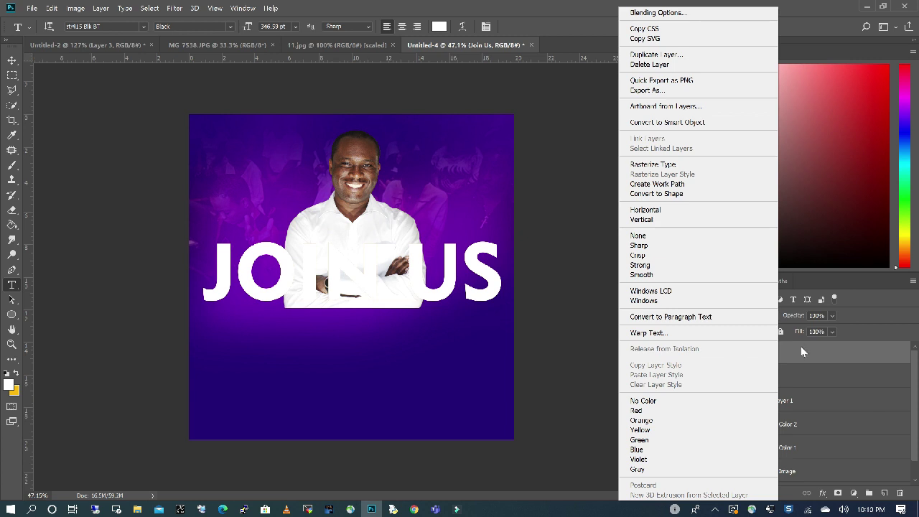
left_click(670, 166)
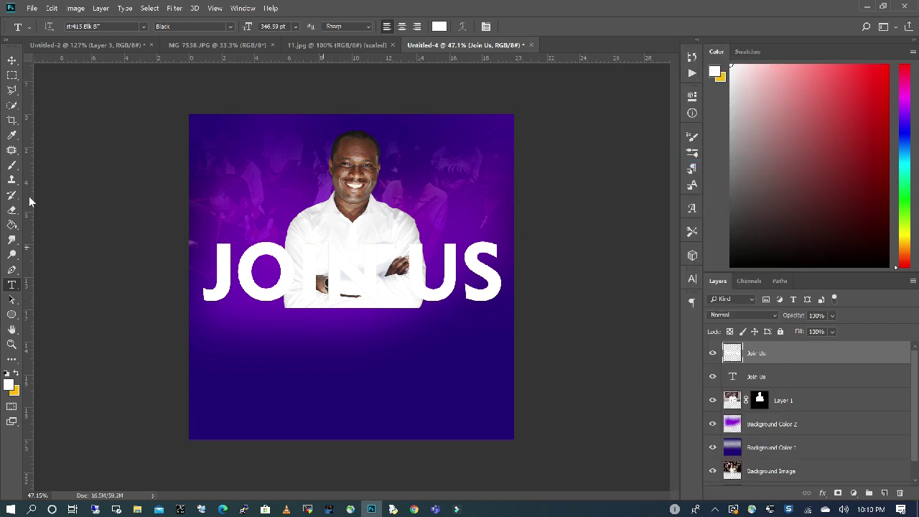
Draw a slanted polygonal selection across the letters and copy it to a new Layer 2.
left_click(13, 91)
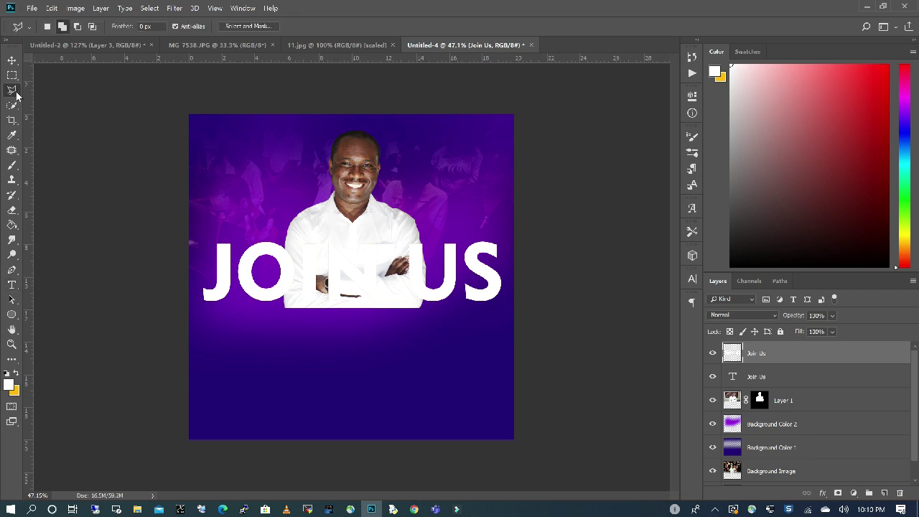
left_click(216, 309)
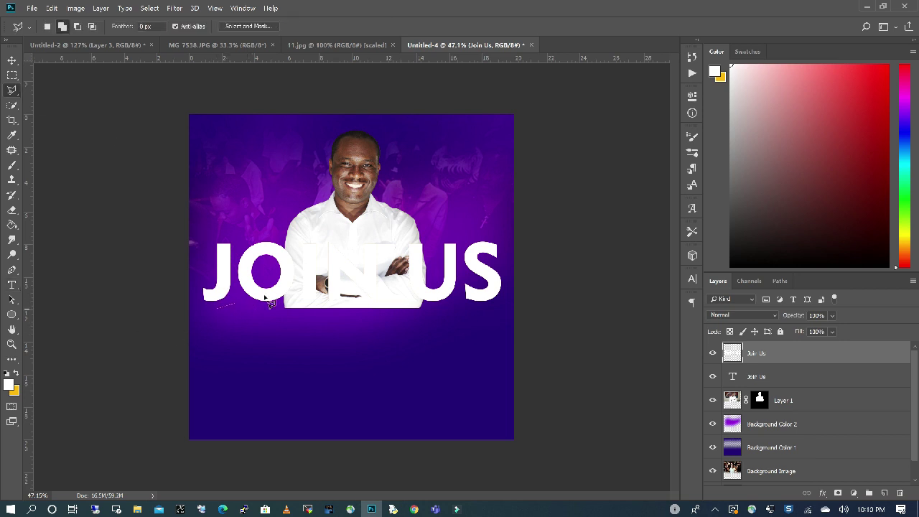
left_click(514, 243)
left_click(428, 167)
left_click(199, 209)
left_click(190, 314)
right_click(286, 256)
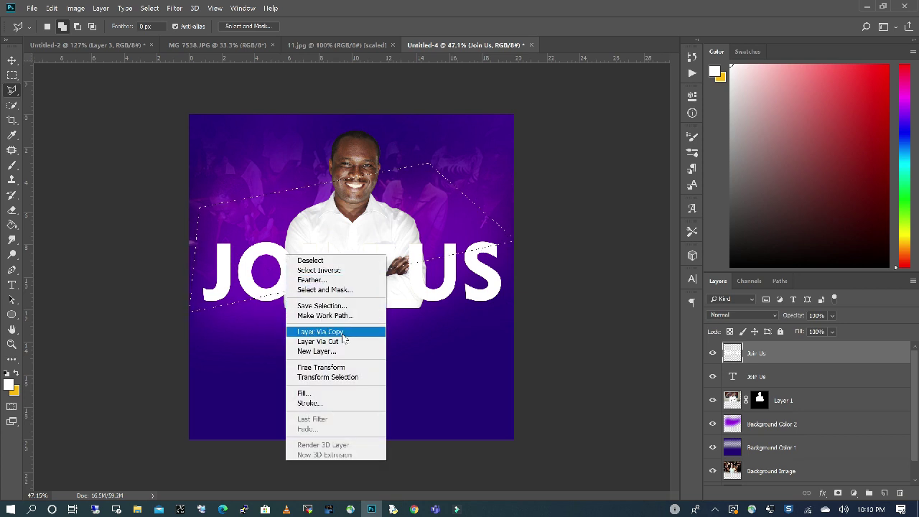
left_click(345, 333)
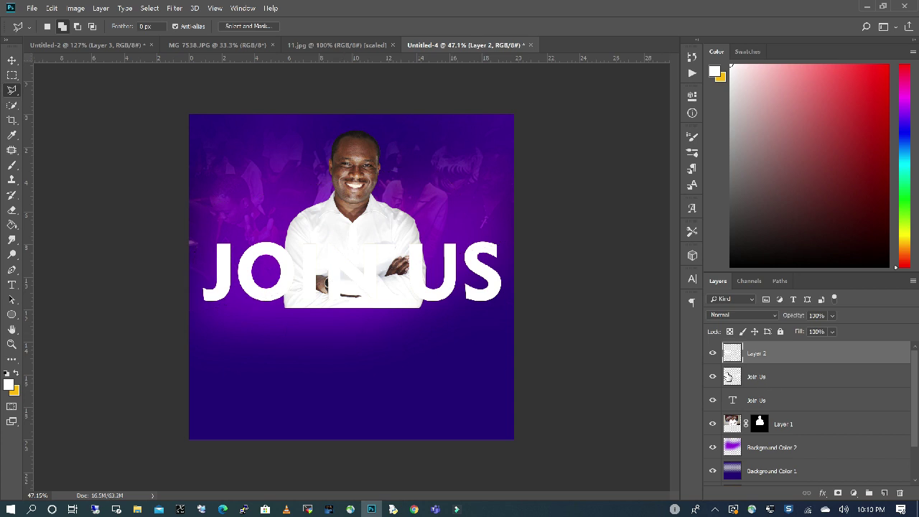
Hide the white JOIN US layer and nudge Layer 2 a few pixels left.
left_click(712, 377)
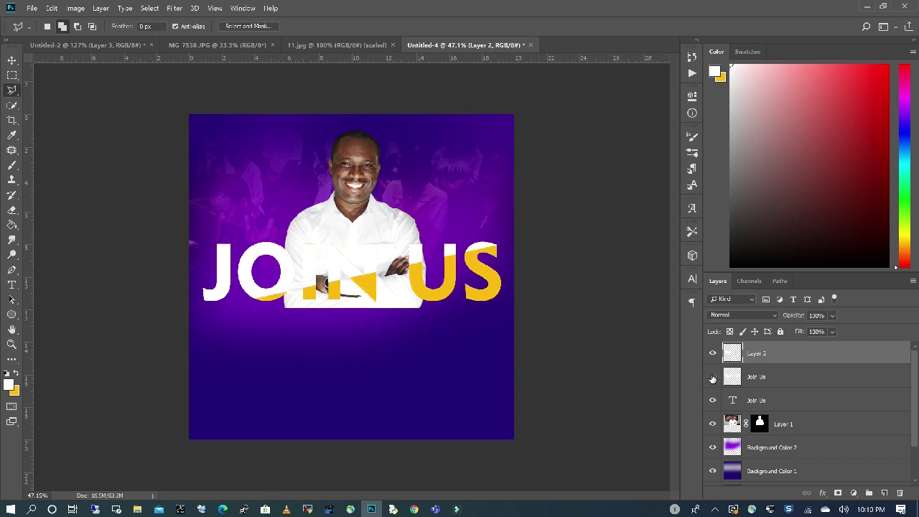
left_click(13, 61)
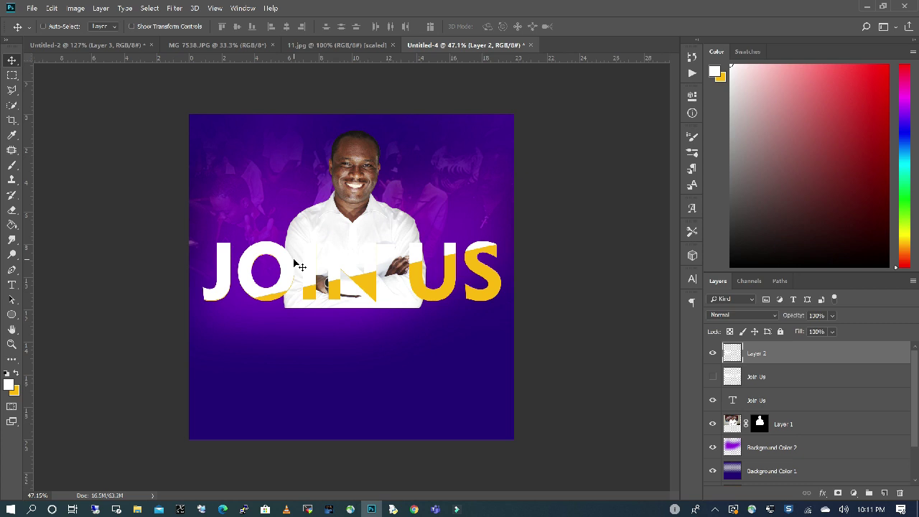
key("Left")
key("Left")
key("Left")
key("Left")
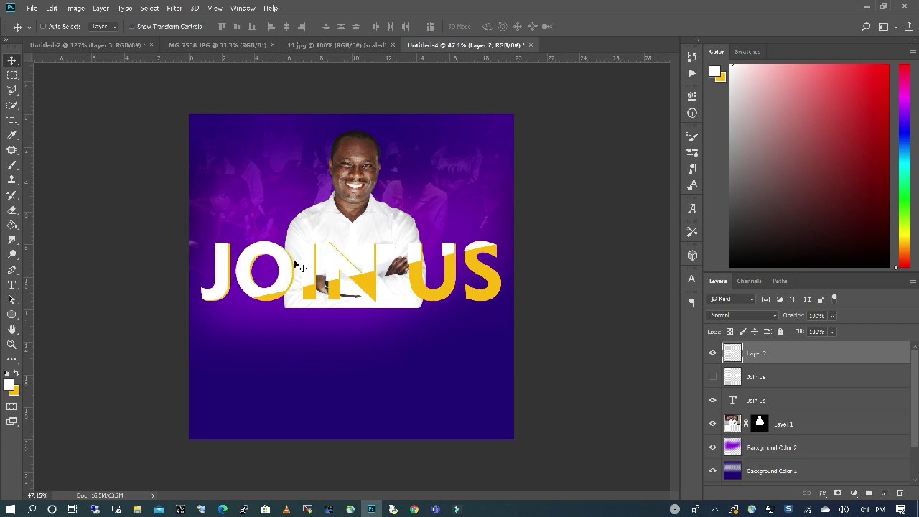
left_click(365, 250, "ctrl")
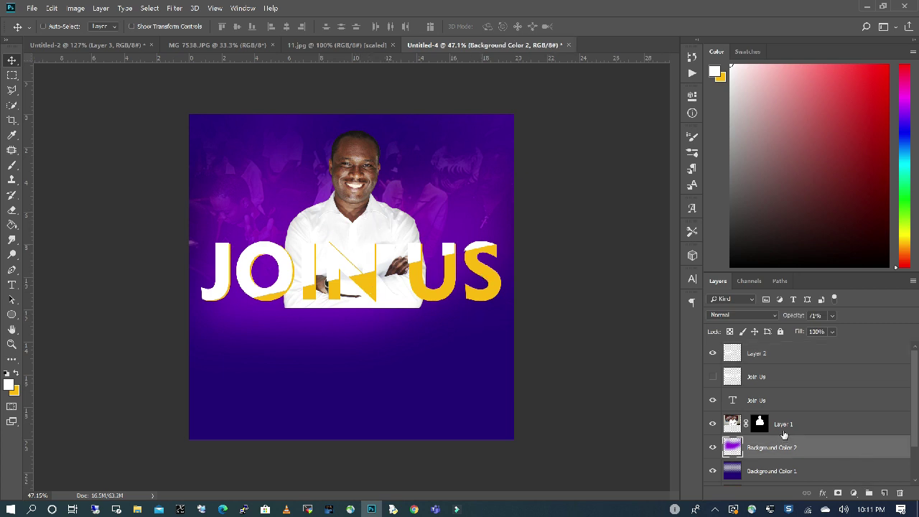
Erase the lower edge of the man's shirt on Layer 1 just below JOIN US.
left_click(786, 423)
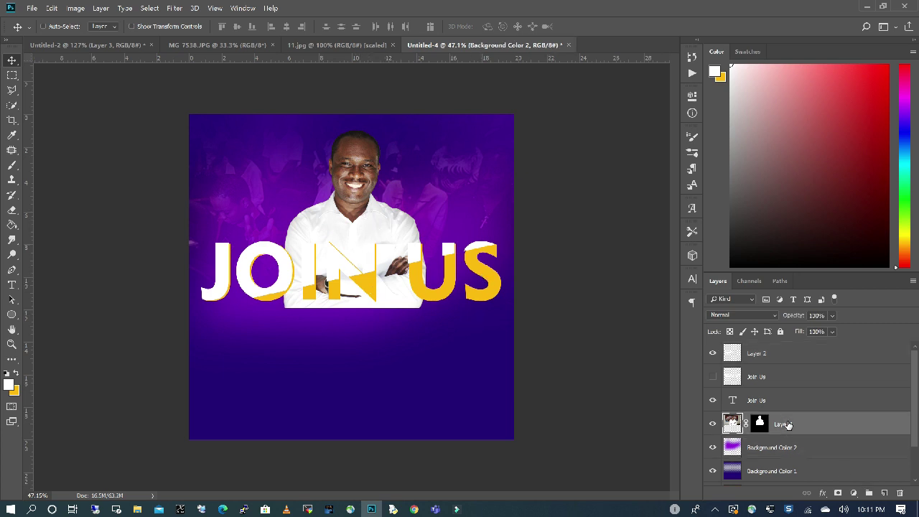
left_click(11, 210)
mouse_move(451, 350)
left_mouse_down()
mouse_move(305, 354)
mouse_move(432, 359)
mouse_move(262, 334)
mouse_move(374, 333)
mouse_move(329, 323)
mouse_move(373, 331)
mouse_move(240, 319)
mouse_move(482, 355)
mouse_move(349, 329)
mouse_move(467, 334)
left_mouse_up()
key("v")
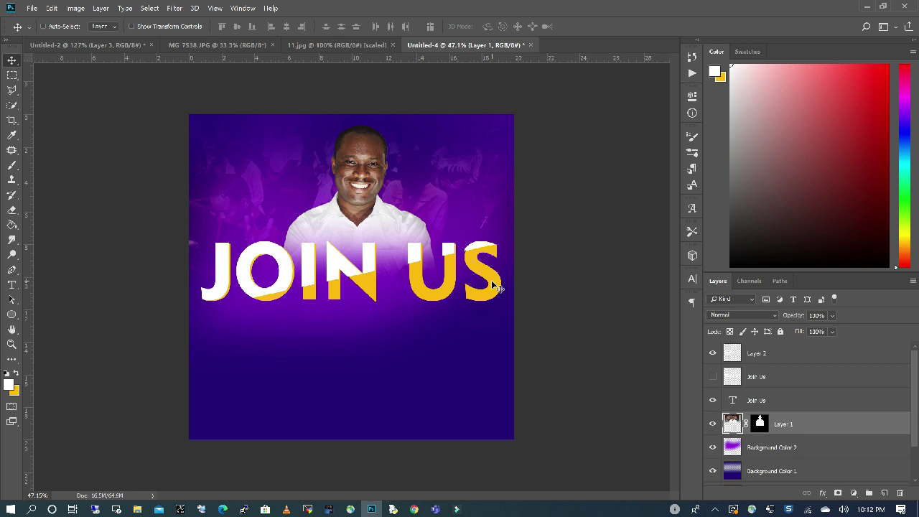
Give Layer 2 a black Drop Shadow with an 8 px distance.
right_click(771, 353)
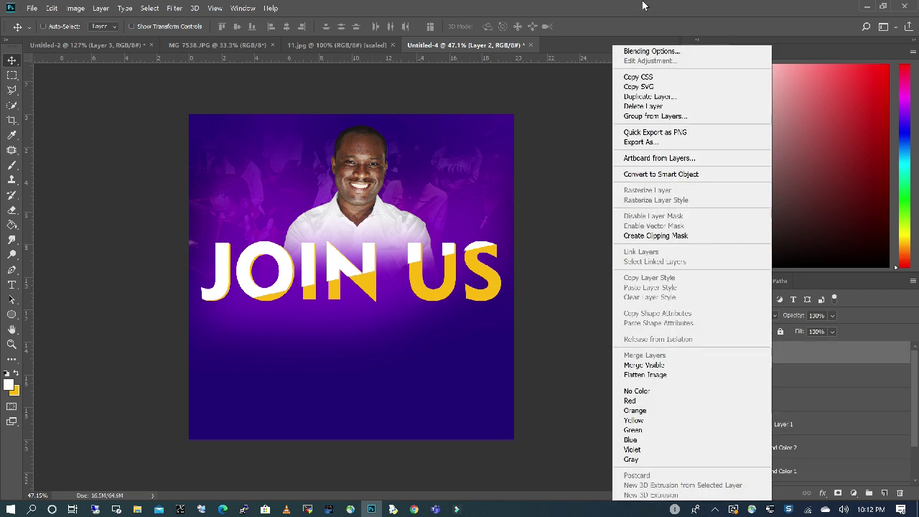
left_click(652, 51)
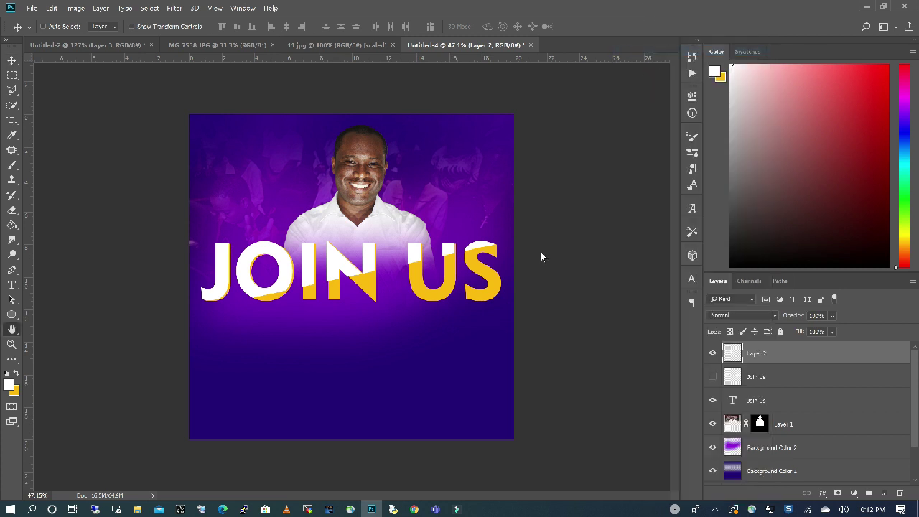
left_click(419, 346)
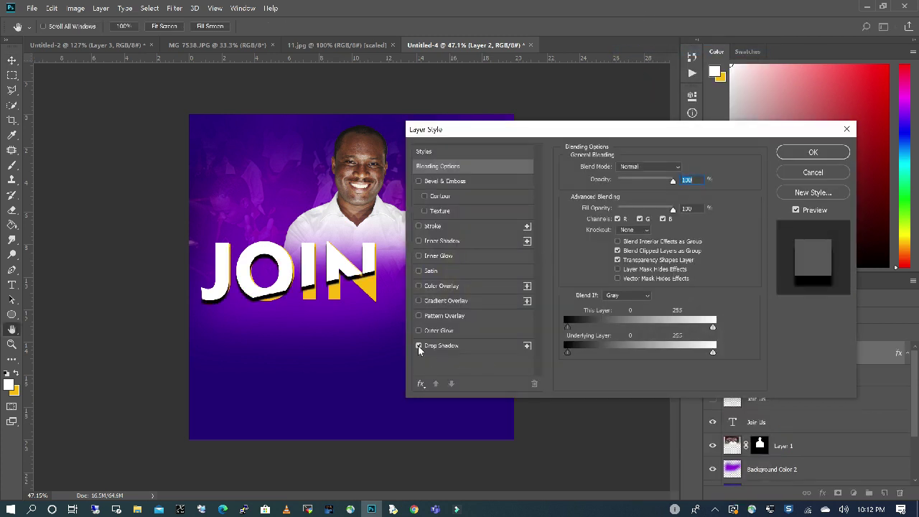
left_click_drag(451, 130, 632, 127)
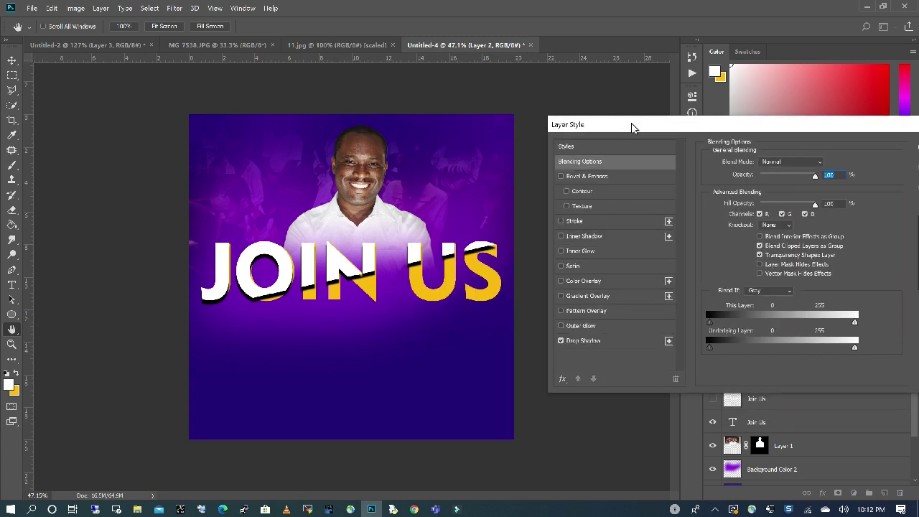
left_click(621, 340)
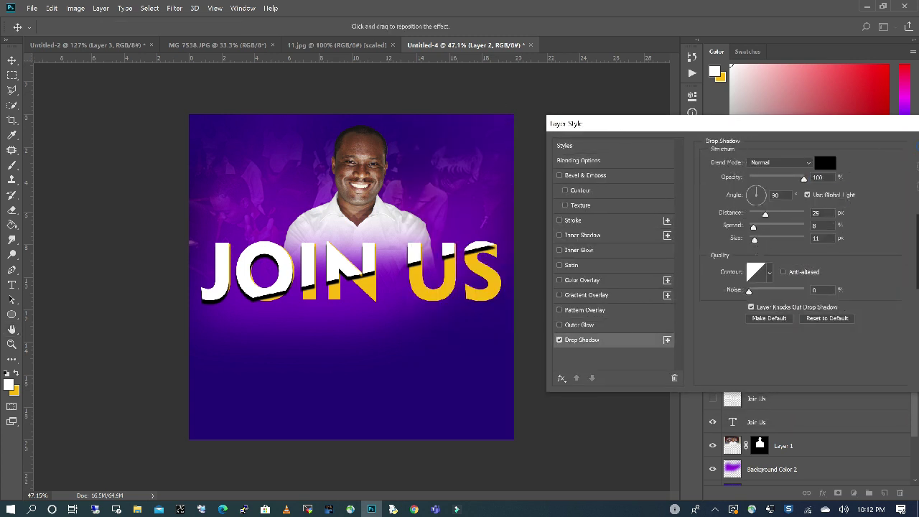
left_click_drag(762, 216, 755, 220)
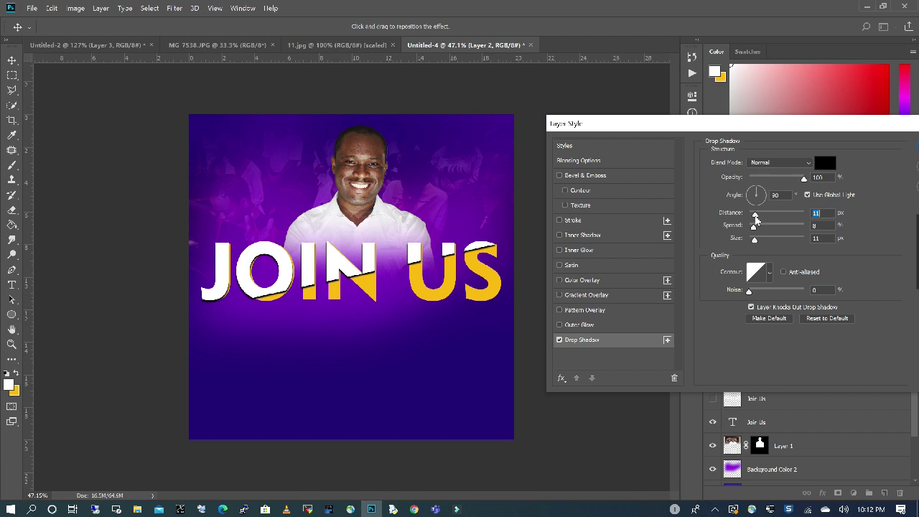
left_click_drag(755, 220, 756, 221)
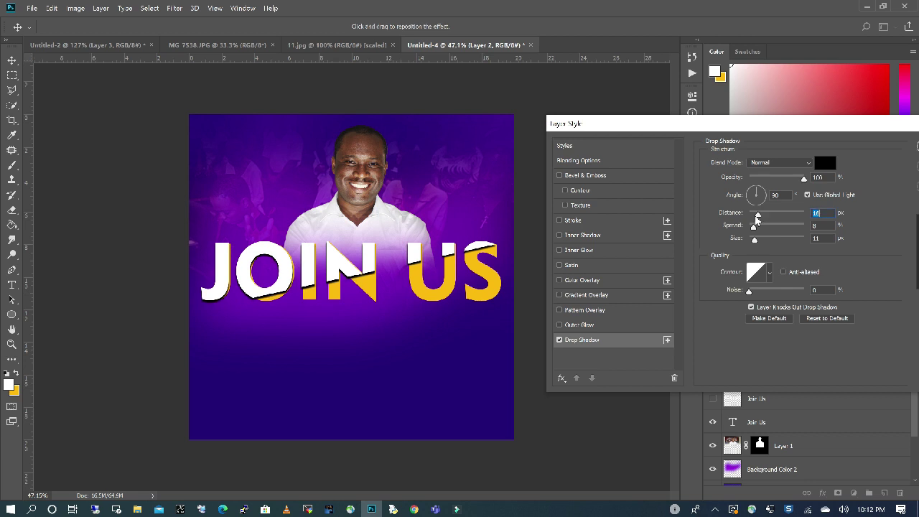
left_click_drag(756, 219, 754, 220)
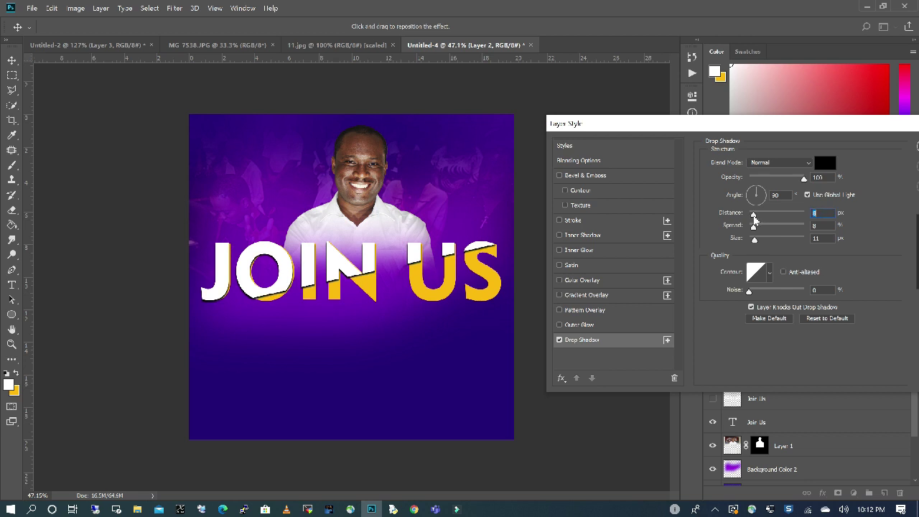
key("Return")
key("t")
left_click(324, 328)
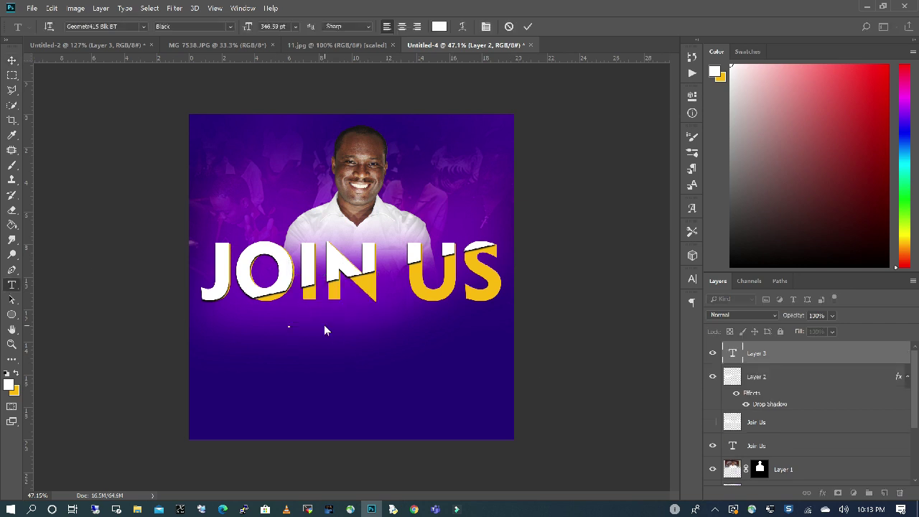
Paste the text 'This Sunday' and set it in a script font.
key("ctrl+v")
key("ctrl+a")
left_click(295, 26)
left_click(143, 26)
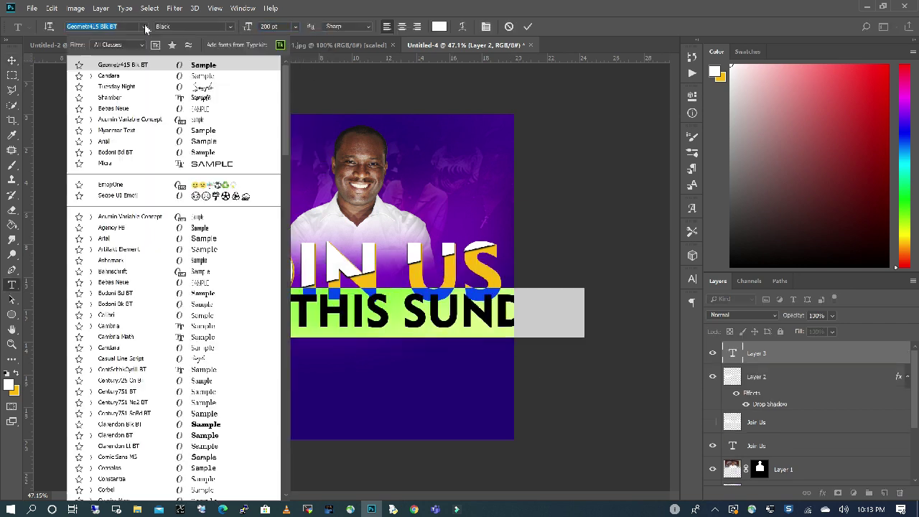
key("ctrl+Return")
key("v")
Position This Sunday beneath JOIN US, its layer below the hidden Join Us layer.
left_click_drag(364, 350, 364, 333)
key("t")
left_click_drag(785, 353, 785, 433)
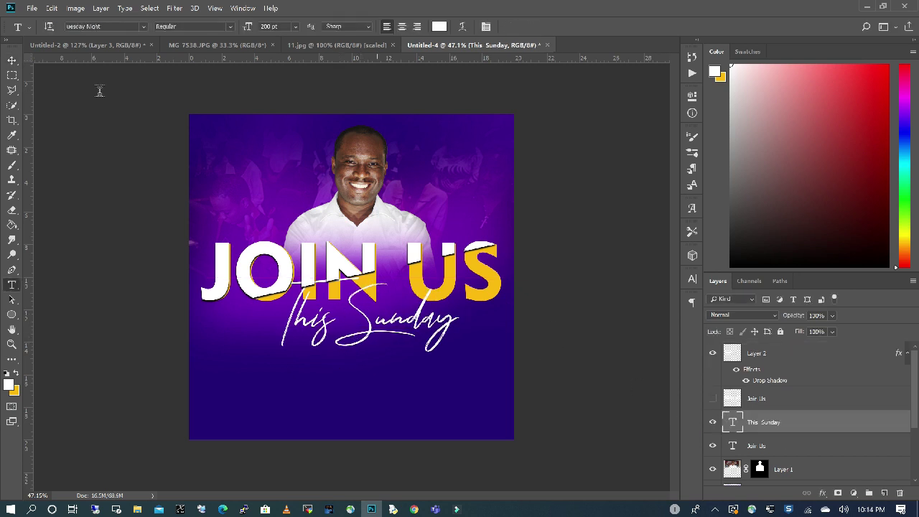
key("v")
left_click_drag(363, 356, 348, 353)
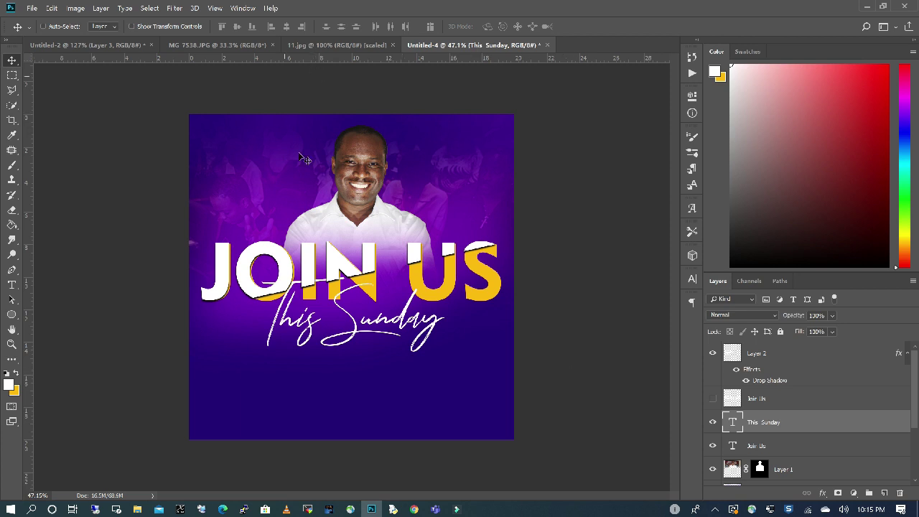
left_click(31, 10)
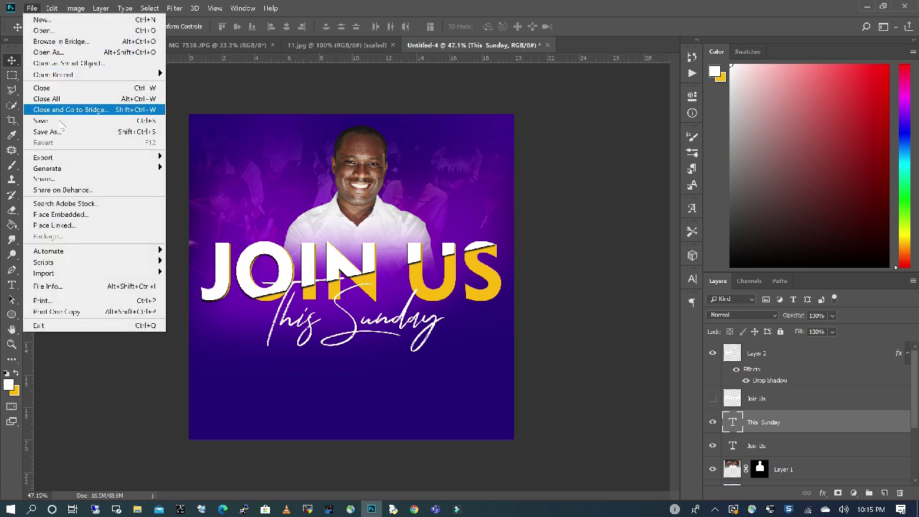
Save As 'Join Us March 2020' in Photoshop (.psd) format inside the UW flyers folder.
left_click(61, 132)
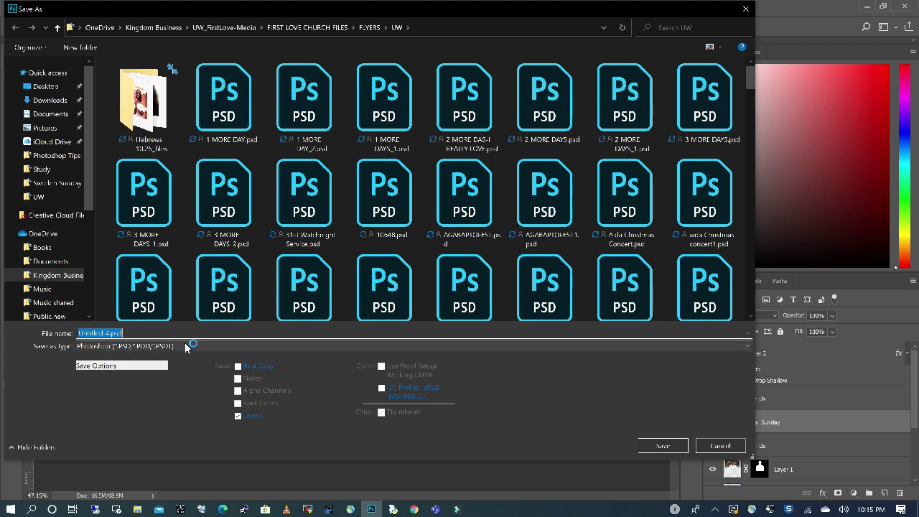
left_click(186, 345)
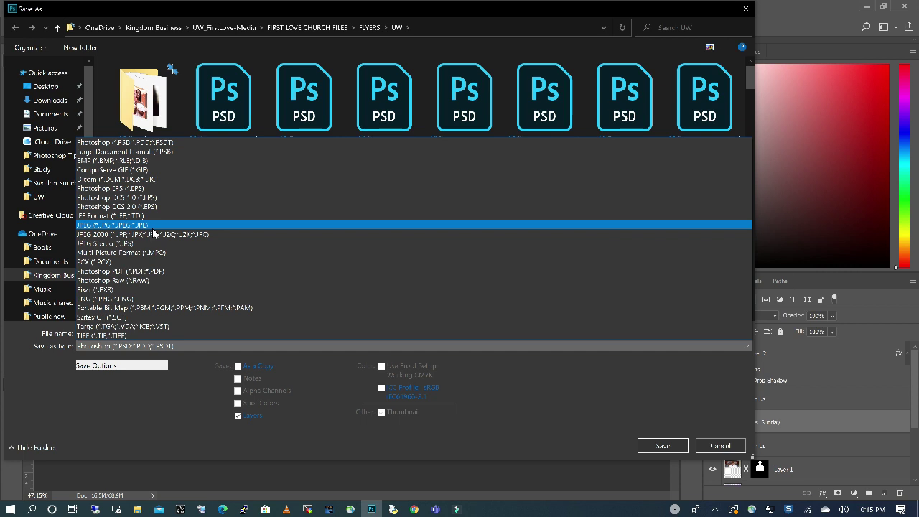
left_click(153, 226)
key("Return")
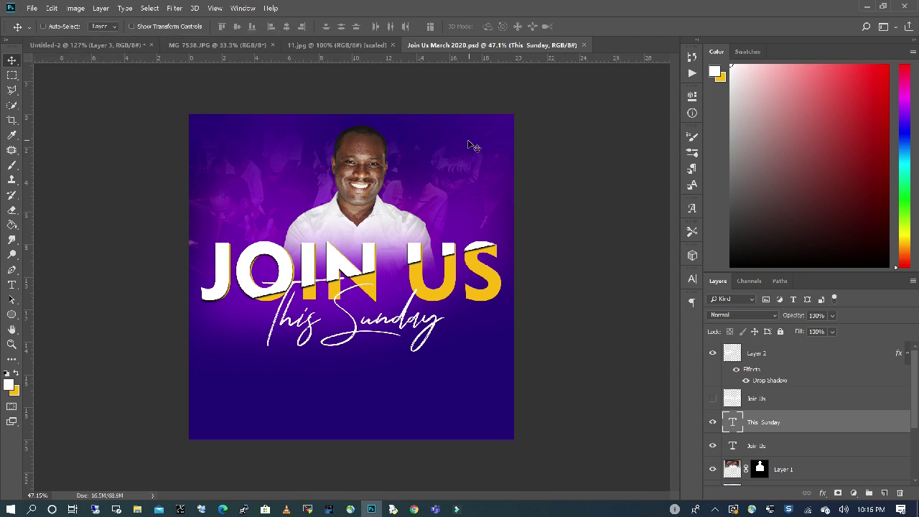
Drag the purple logo layer from Untitled-2 into the flyer and scale it down top-left.
left_click(84, 46)
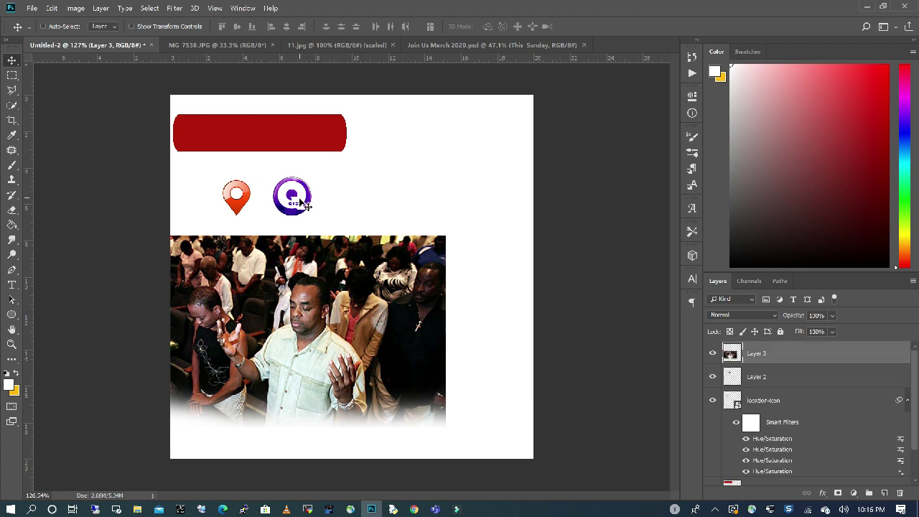
mouse_move(306, 206)
left_mouse_down()
mouse_move(439, 210)
mouse_move(464, 140)
mouse_move(301, 226)
mouse_move(310, 216)
left_mouse_up()
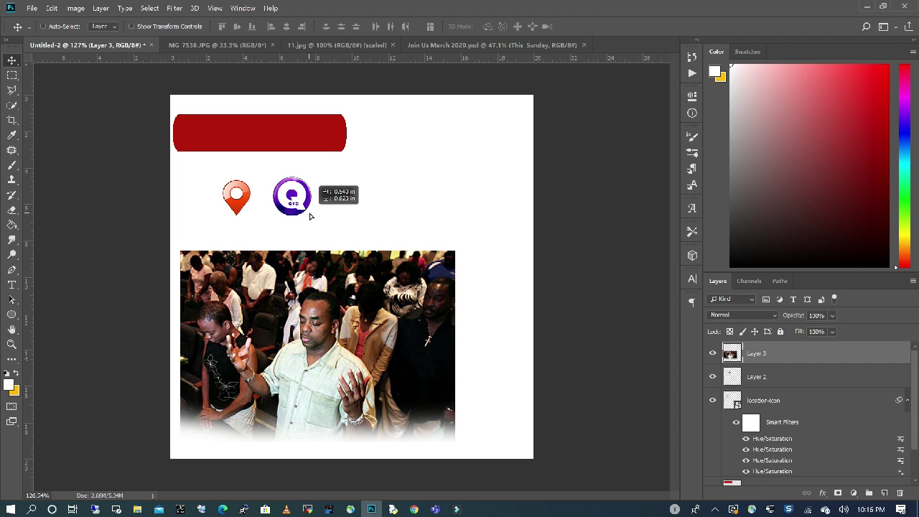
left_click(774, 380)
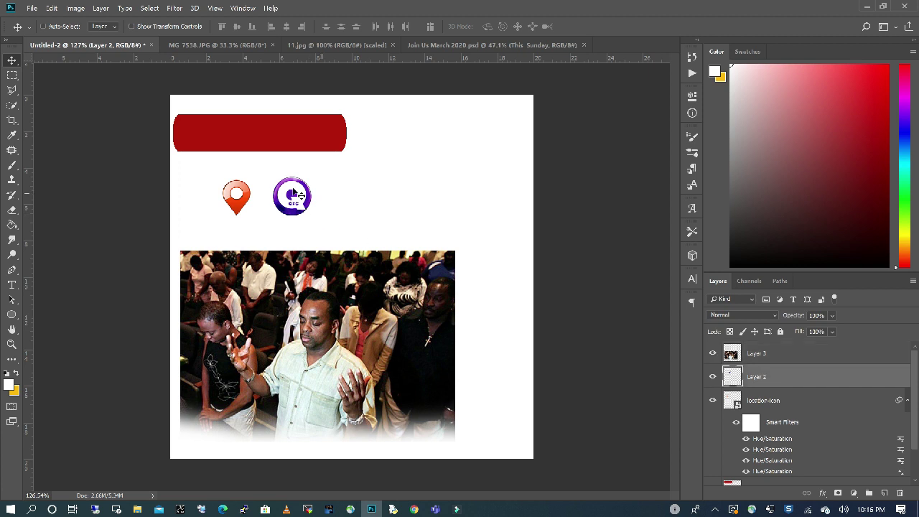
left_click_drag(409, 179, 217, 148)
key("ctrl+t")
scroll(246, 176, "up", 3)
key("v")
key("Return")
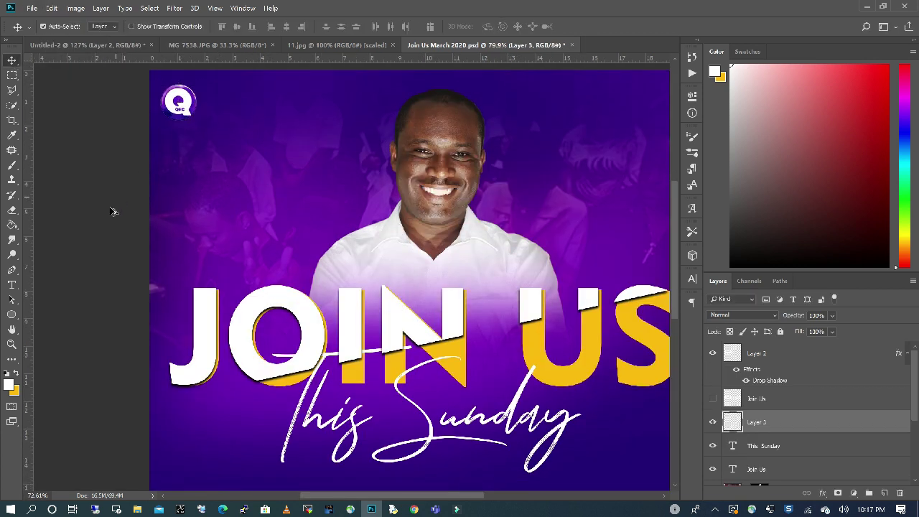
scroll(237, 122, "down", 3)
scroll(239, 118, "up", 1)
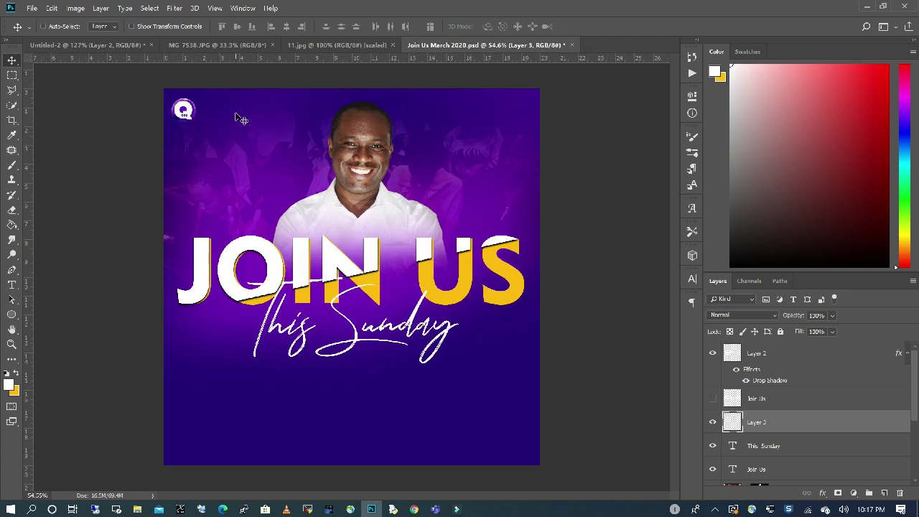
left_click(11, 284)
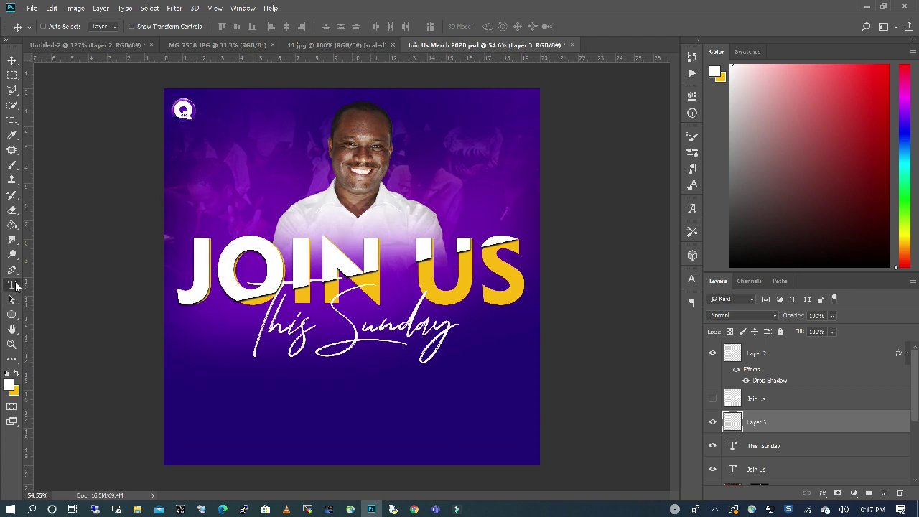
Add the QODESH FAMILY CHURCH heading beside the logo in Myanmar Text at 30 pt.
left_click(203, 107)
left_click(295, 25)
left_click(276, 94)
left_click(295, 26)
left_click(277, 107)
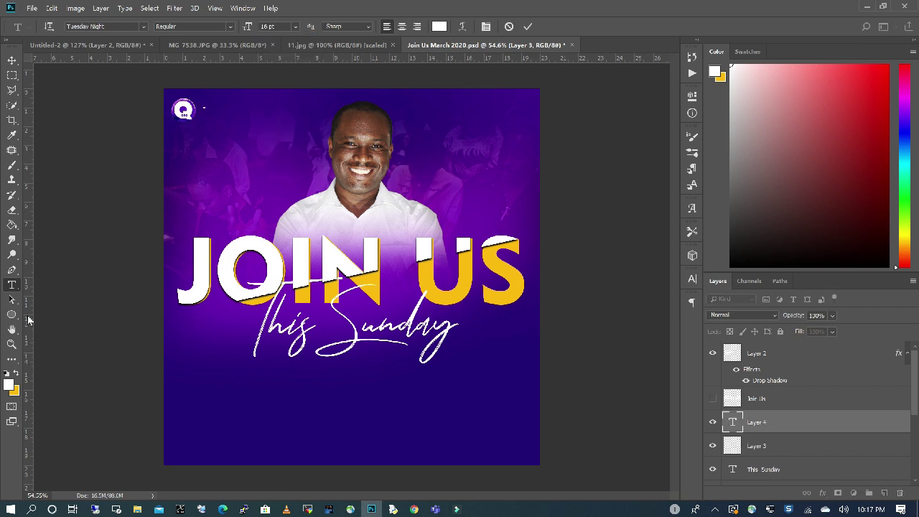
left_click(144, 25)
left_click(231, 118)
left_click_drag(231, 107, 201, 107)
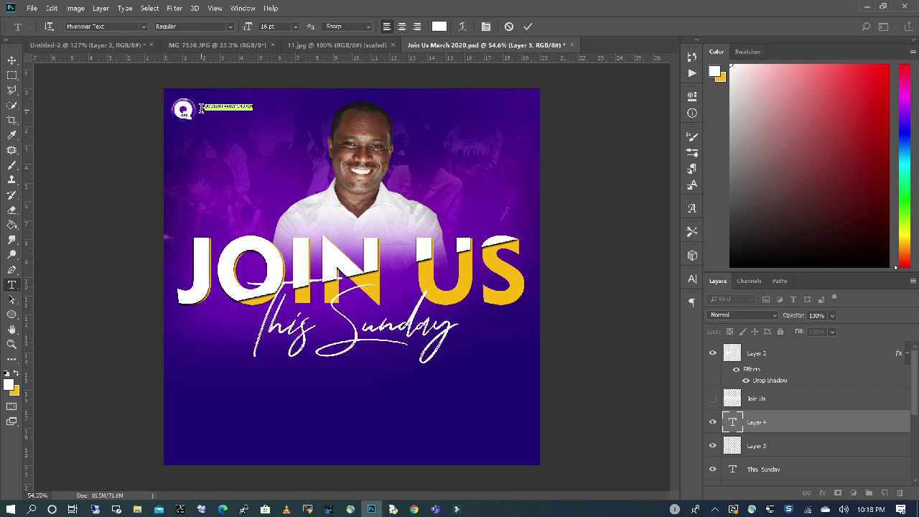
left_click(295, 26)
left_click(277, 131)
scroll(288, 153, "up", 3)
left_click(295, 26)
left_click(277, 132)
key("ctrl+Return")
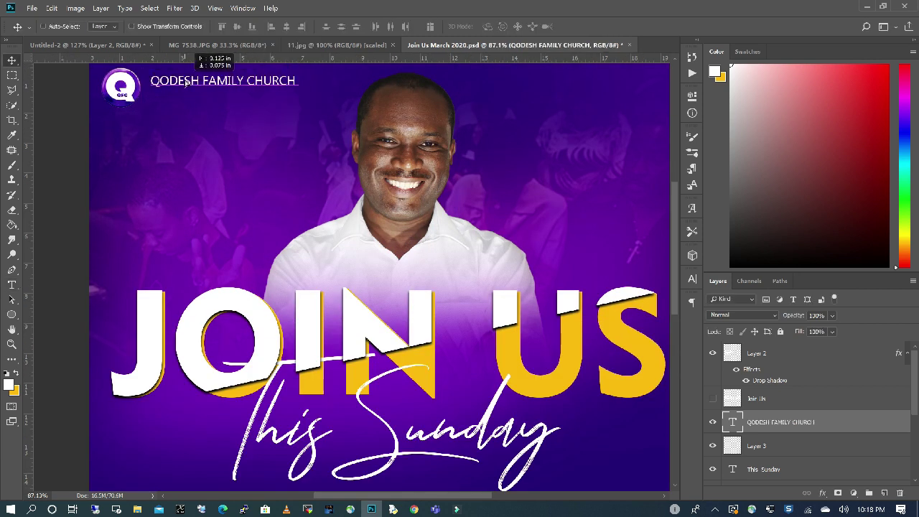
Duplicate it below as a yellow UNIVERSITY OF WASHINGTON line at 26 pt.
key("v")
left_click_drag(237, 79, 146, 94)
type("t")
type("UNIVERSITY OF WASHINGTO")
type("N")
key("ctrl+a")
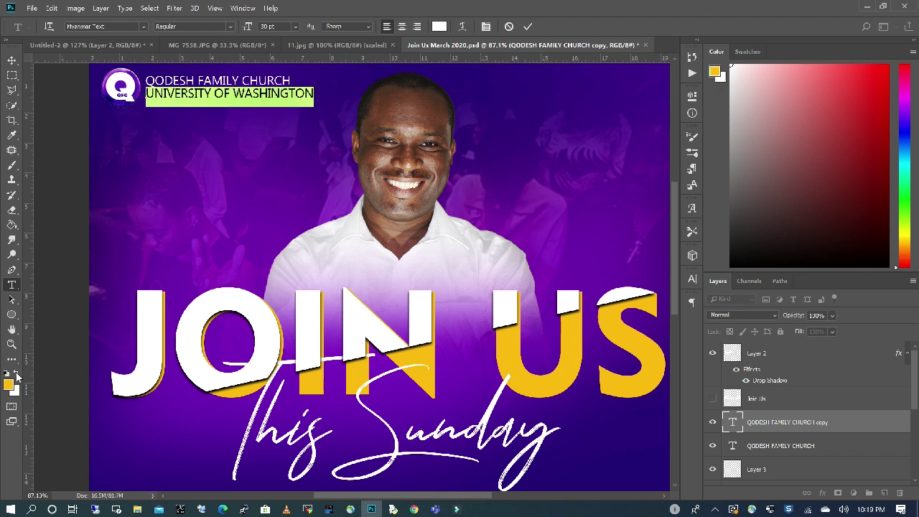
key("ctrl+shift+comma")
key("ctrl+shift+comma")
key("ctrl+shift+comma")
key("ctrl+shift+period")
key("ctrl+Return")
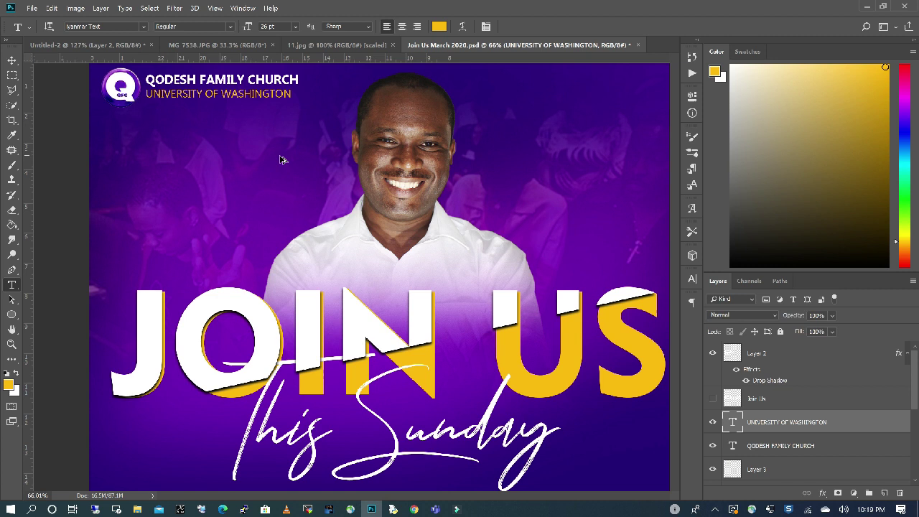
scroll(298, 145, "down", 5)
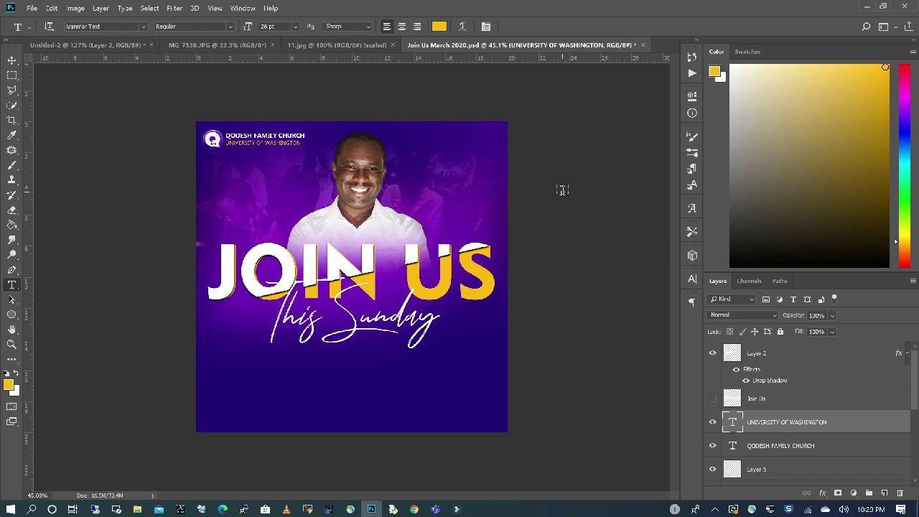
left_click(355, 48)
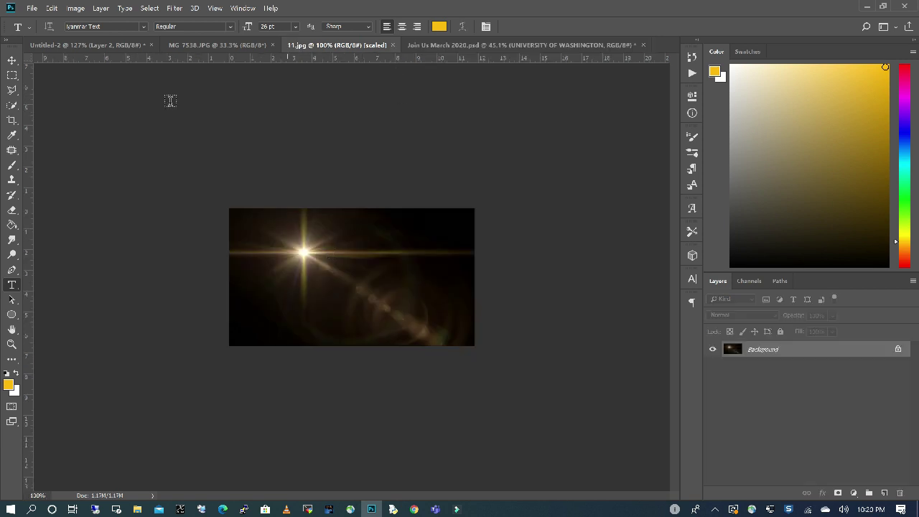
Drag the 11.jpg lens flare under This Sunday and set its Layer 4 to Screen at full opacity.
left_click(12, 59)
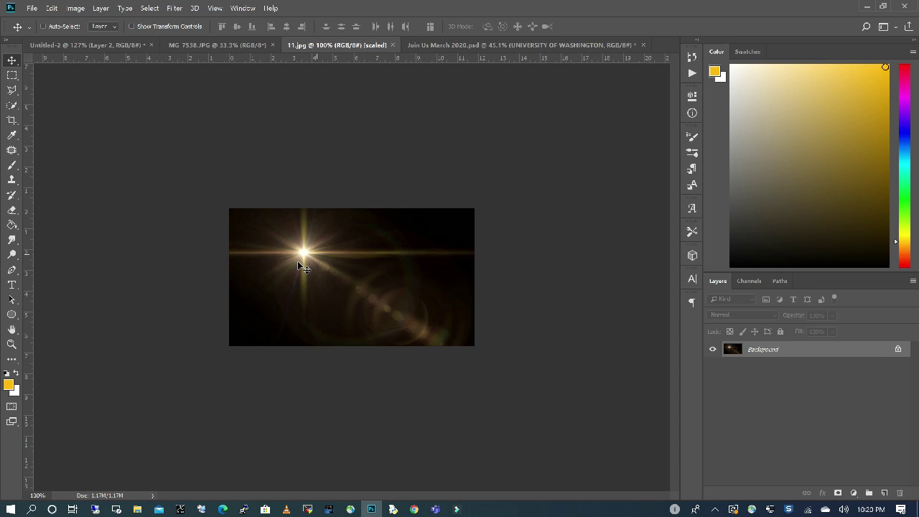
left_click(489, 45)
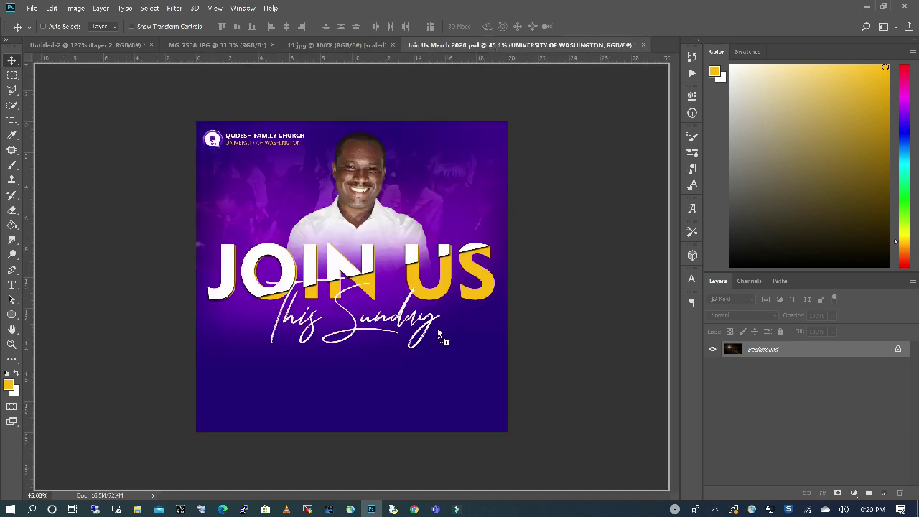
left_click_drag(398, 364, 426, 365)
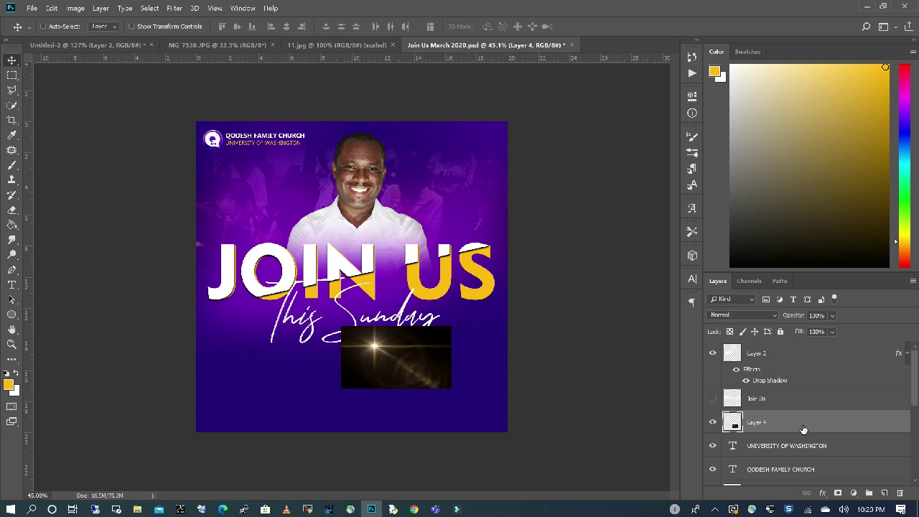
left_click(772, 316)
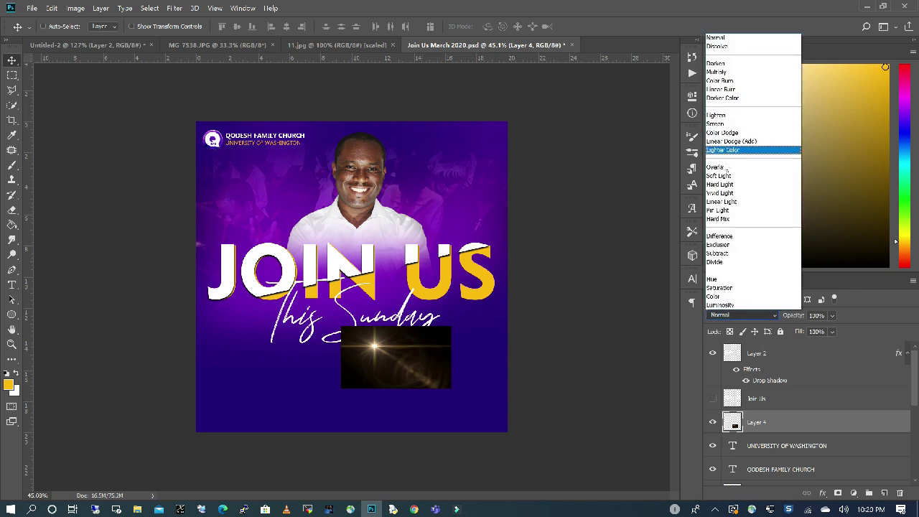
left_click(720, 125)
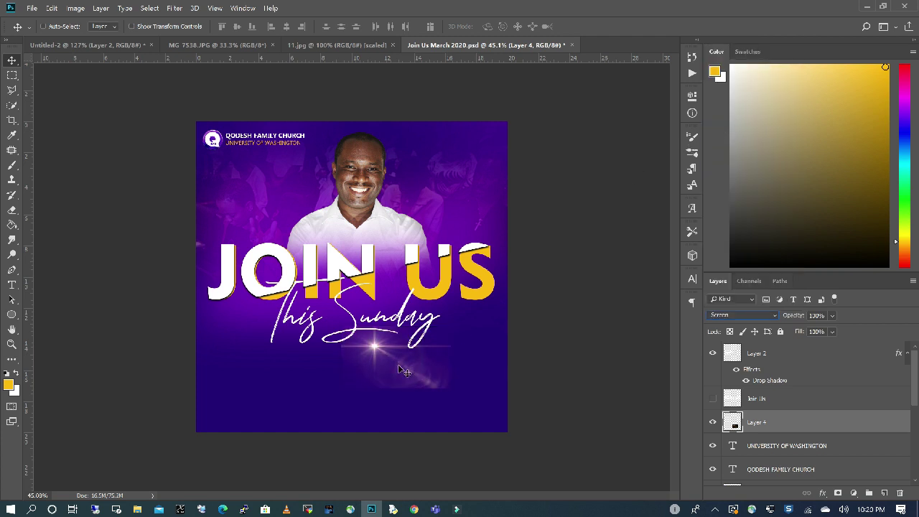
key("ctrl")
key("7")
key("9")
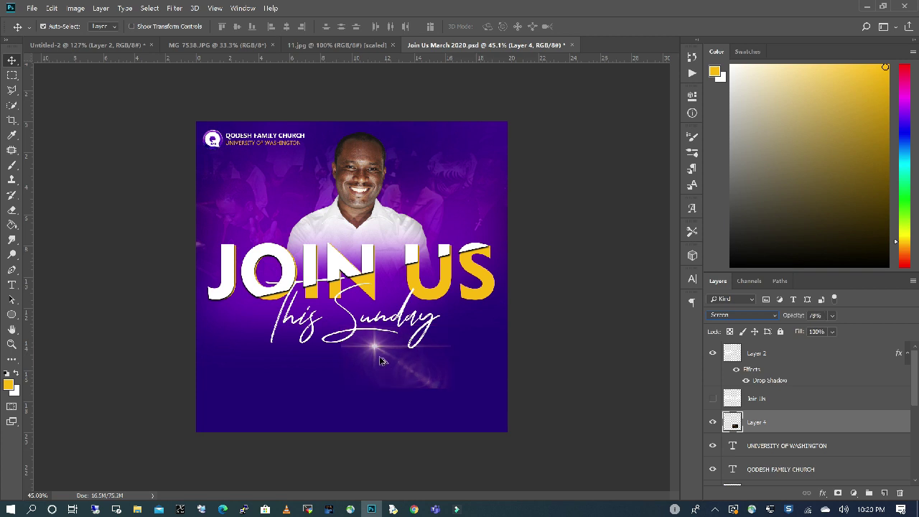
scroll(388, 323, "up", 5)
key("0")
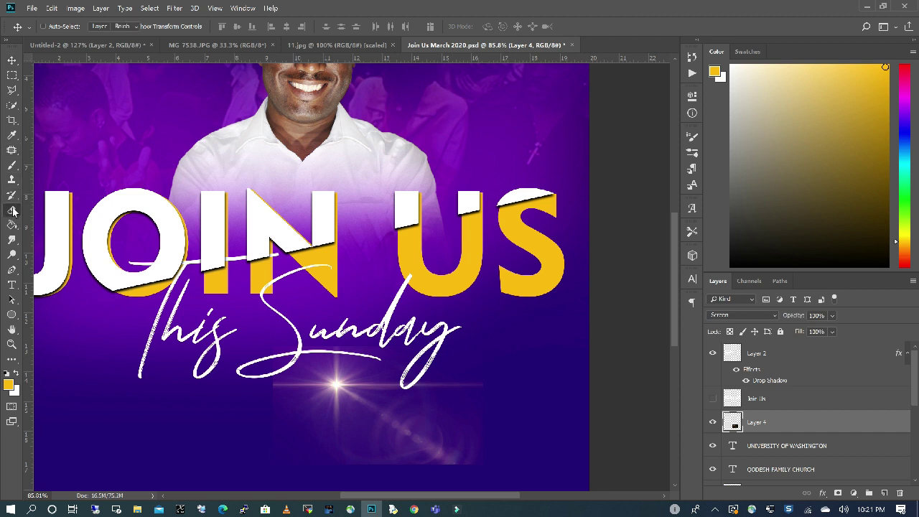
Resize the Eraser brush from 73 px to 139 px to soften the flare's edges.
key("e")
left_click(64, 31)
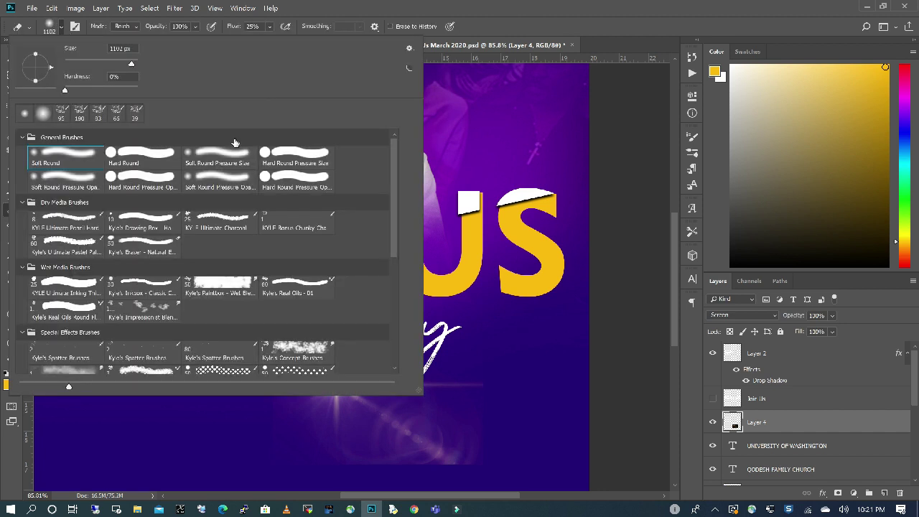
left_click_drag(129, 63, 90, 62)
left_click(616, 408)
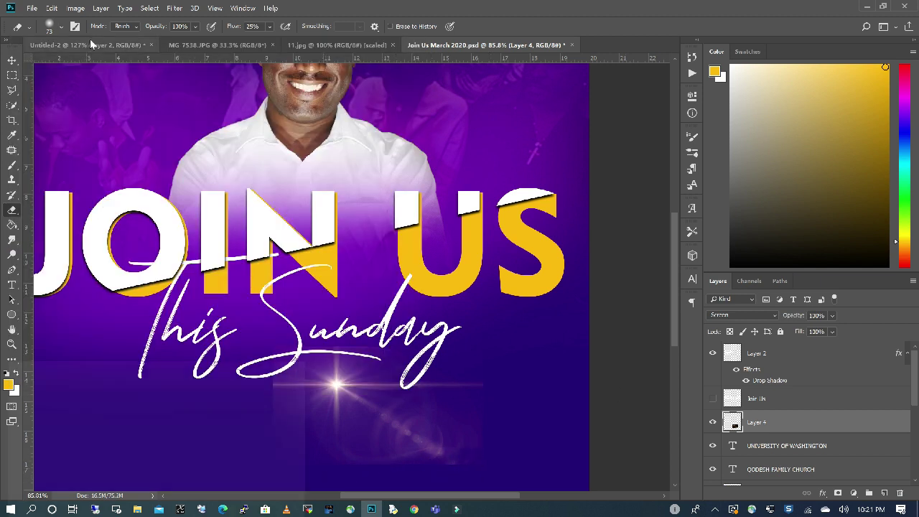
left_click(62, 26)
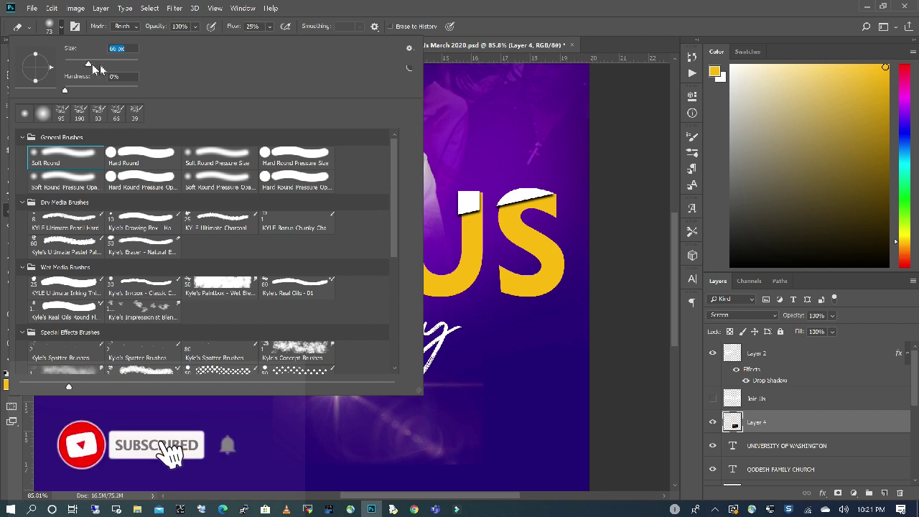
left_click_drag(92, 64, 114, 66)
left_click(632, 404)
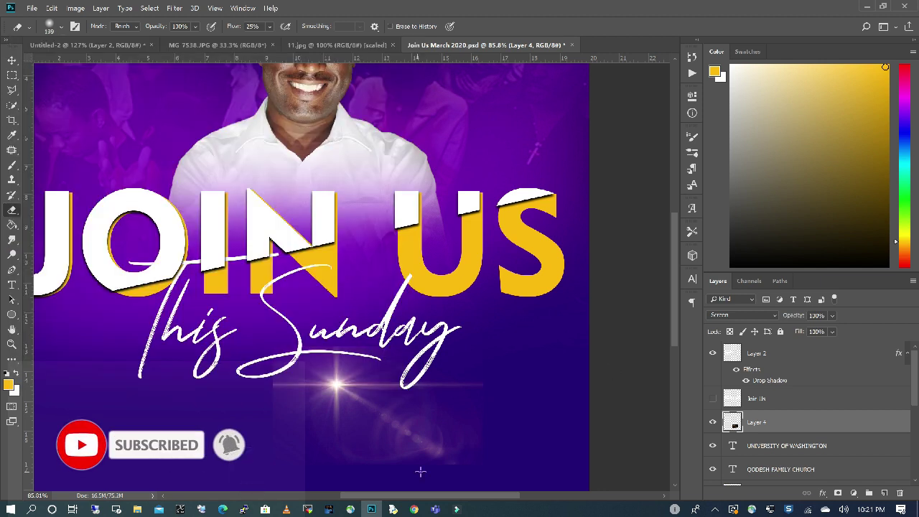
scroll(351, 170, "down", 3)
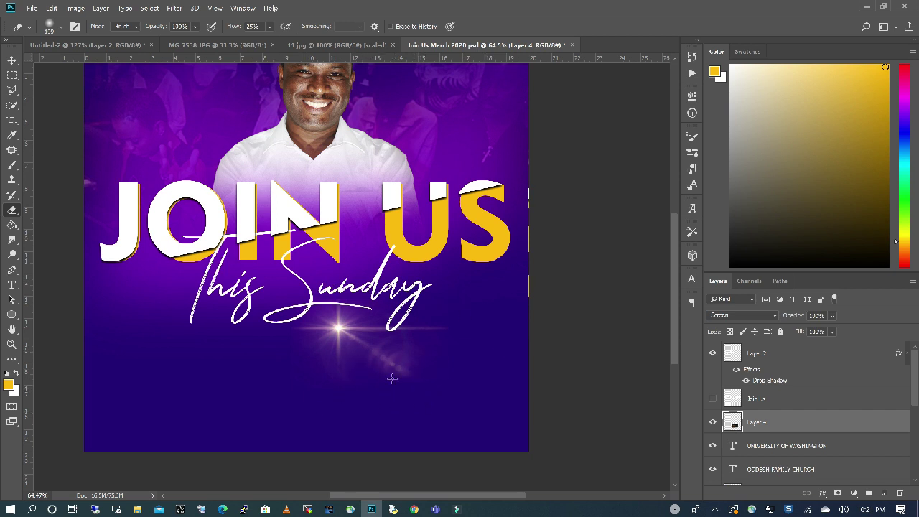
Scale the flare down and move its glow to the end of This Sunday.
left_click(51, 8)
mouse_move(144, 243)
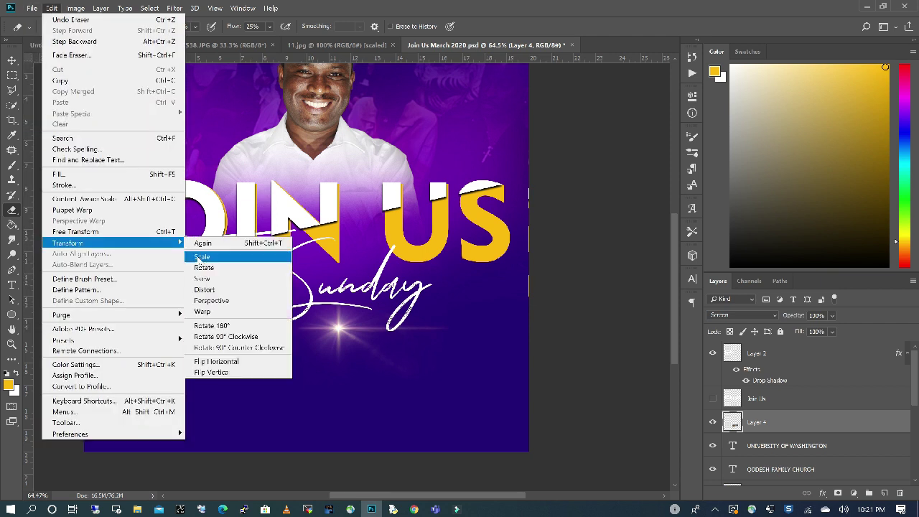
left_click(202, 256)
key("Return")
mouse_move(358, 309)
left_mouse_down()
mouse_move(375, 303)
mouse_move(369, 310)
left_mouse_up()
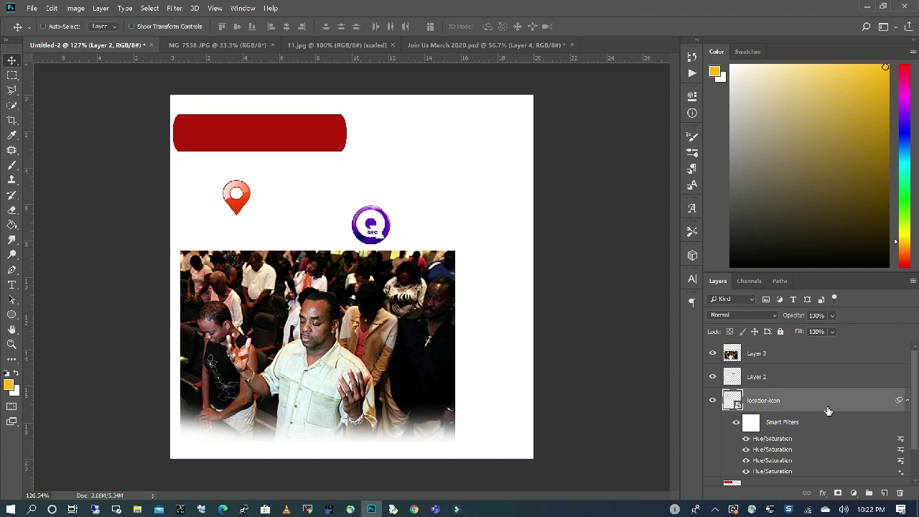
scroll(827, 410, "down", 2)
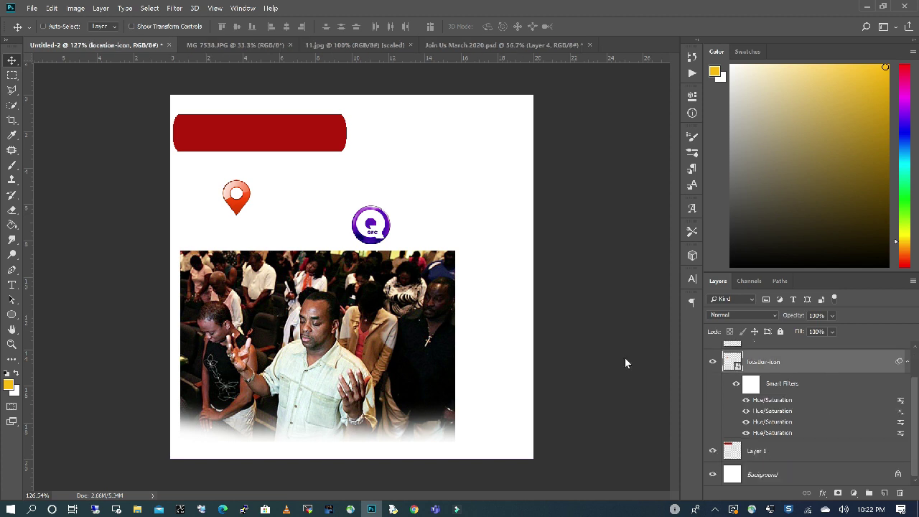
Drag the red bar from Untitled-2 onto the flyer and set a dark purple foreground colour.
left_click(189, 133, "ctrl")
left_click_drag(275, 134, 404, 408)
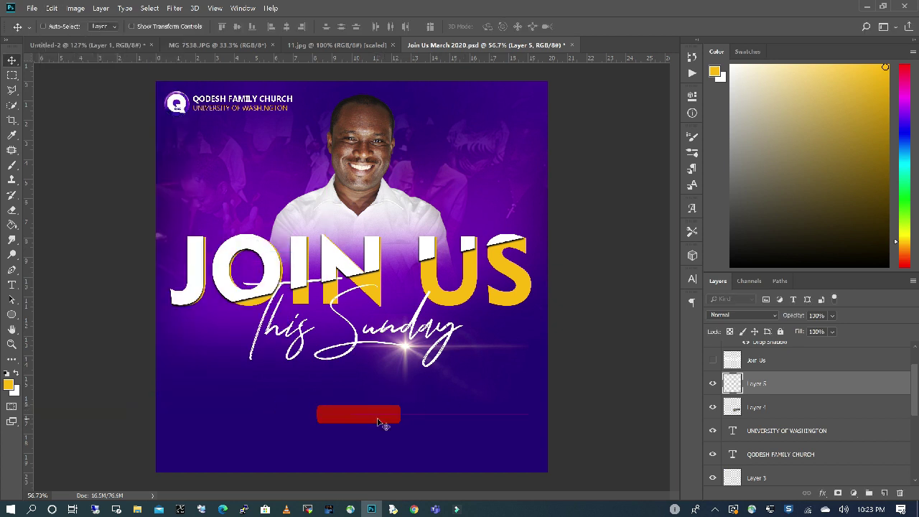
left_click(9, 384)
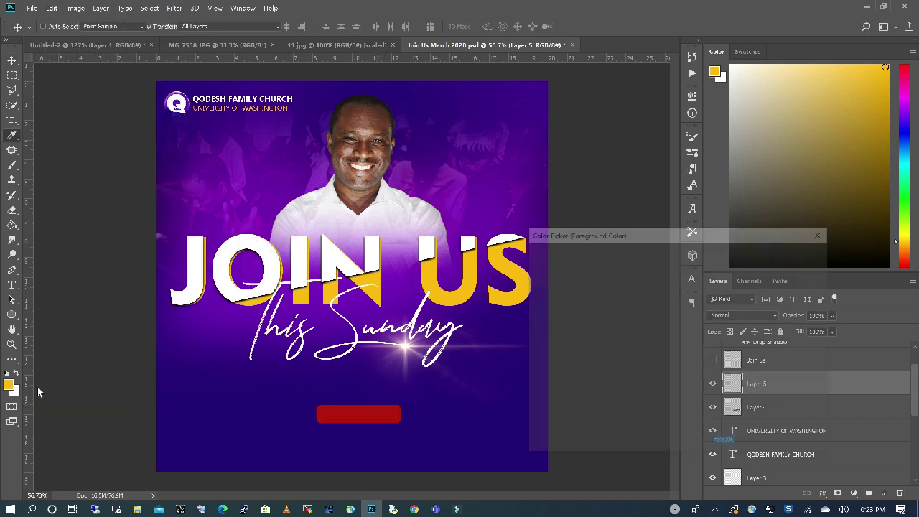
left_click(689, 281)
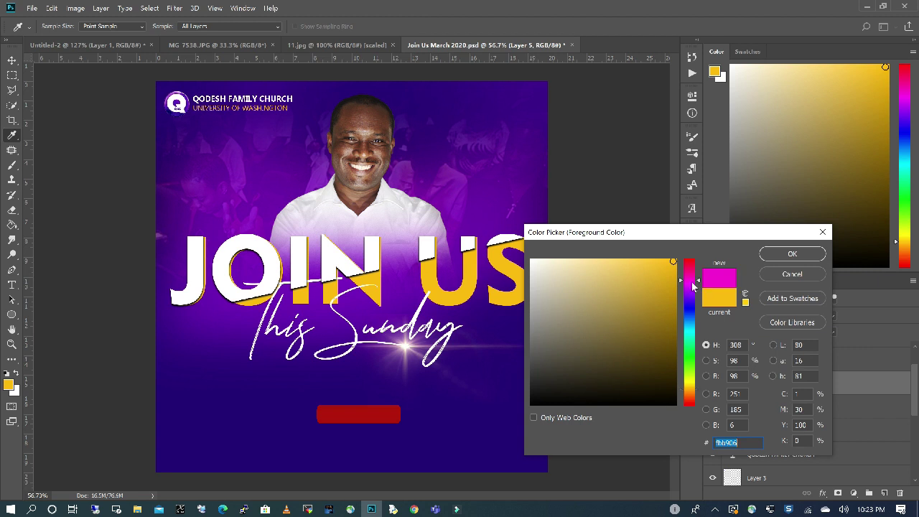
left_click(665, 320)
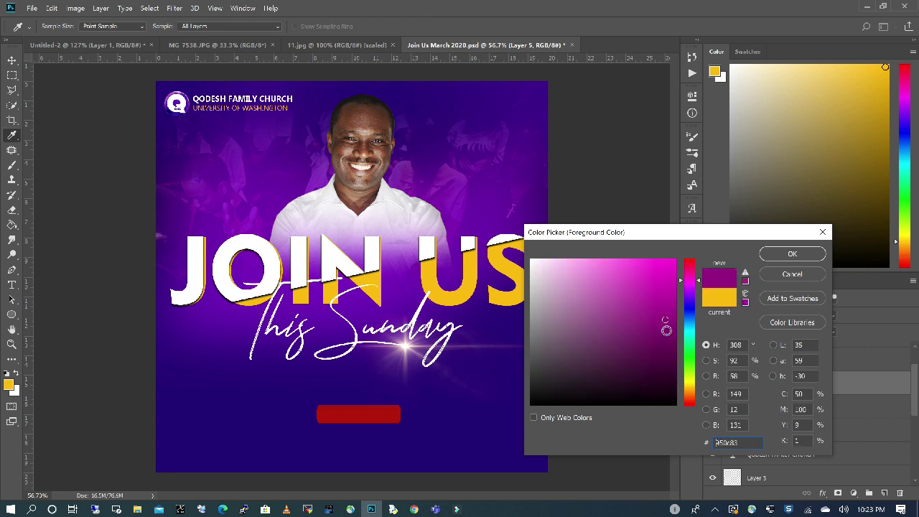
left_click(799, 254)
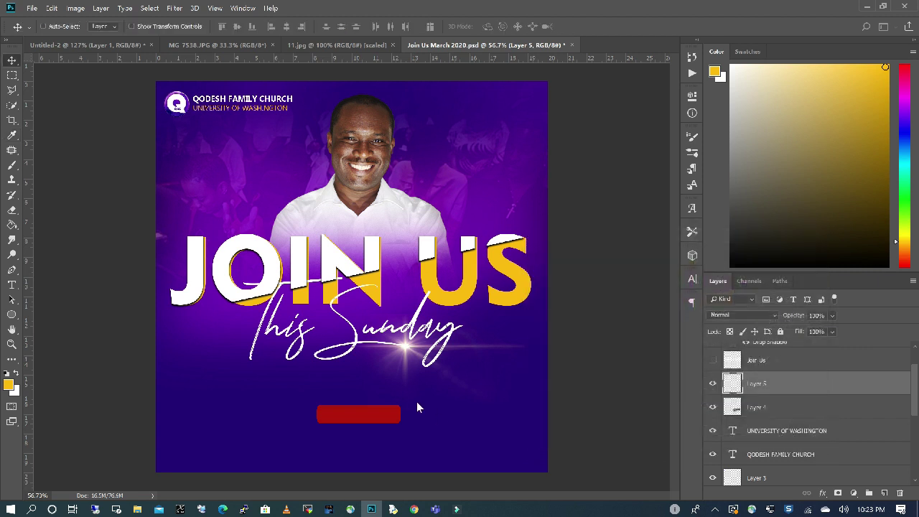
Fill the bar with a brighter magenta using the Paint Bucket.
left_click(11, 225)
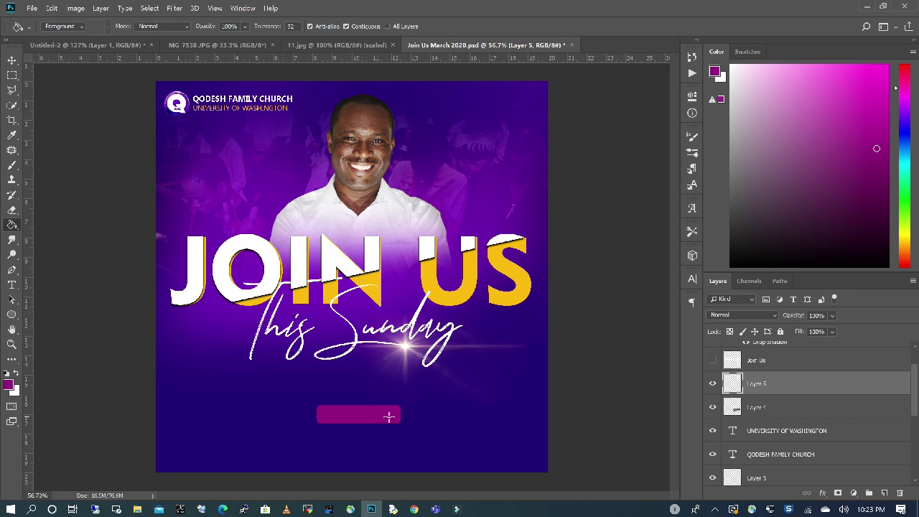
left_click(10, 385)
mouse_move(665, 320)
left_mouse_down()
mouse_move(672, 294)
mouse_move(667, 308)
left_mouse_up()
key("Return")
left_click(392, 415)
Refill the pill bar with the adjusted magenta foreground colour.
left_click(10, 385)
left_click(792, 253)
left_click(392, 420)
Finish the '1:00 PM' text on the bar in Geometr415 Blk BT at 30 pt.
key("t")
left_click(340, 419)
left_click(144, 27)
left_click(180, 215)
left_click(296, 27)
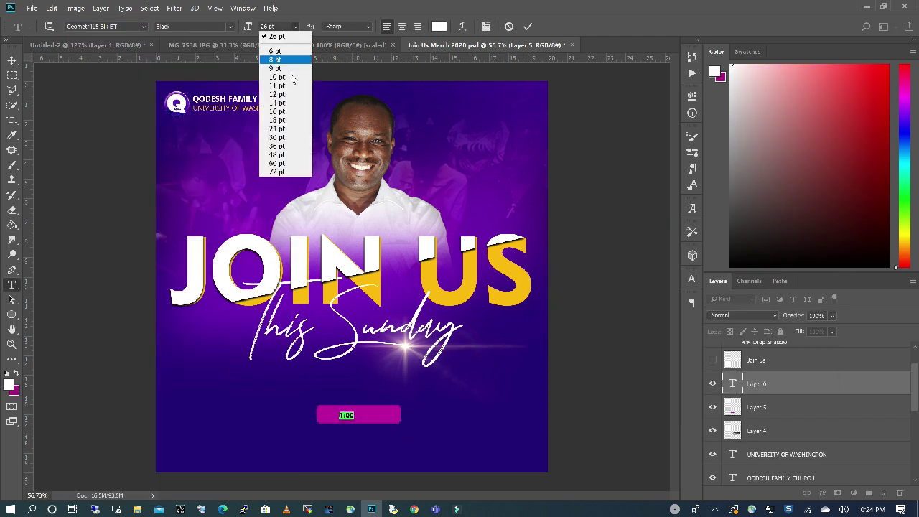
left_click(283, 137)
key("End")
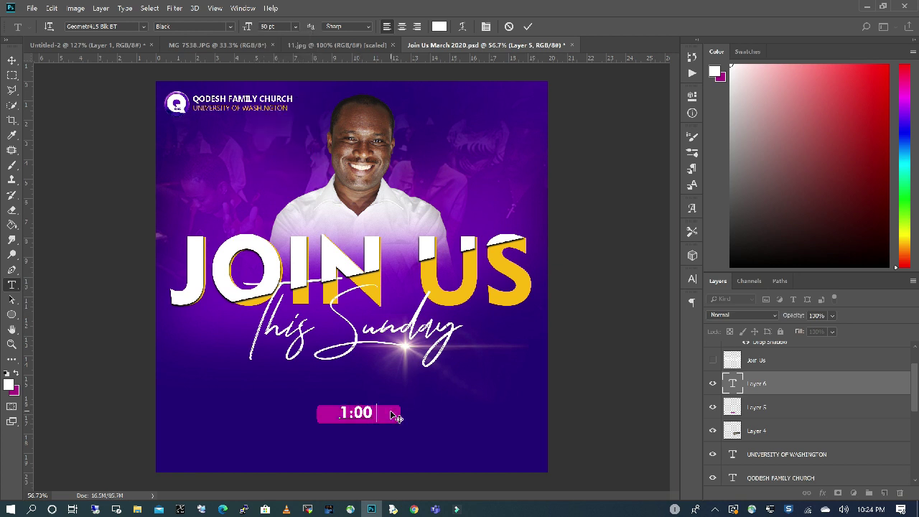
type("PM")
key("ctrl+Return")
key("v")
Bring the location pin from Untitled-2 onto the flyer's lower left.
left_click(148, 45)
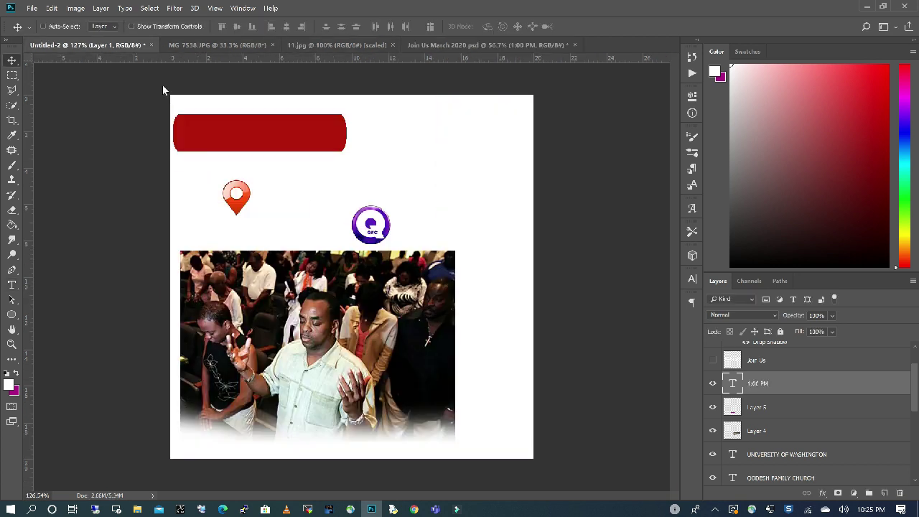
left_click_drag(242, 209, 205, 438)
key("ctrl+t")
key("Return")
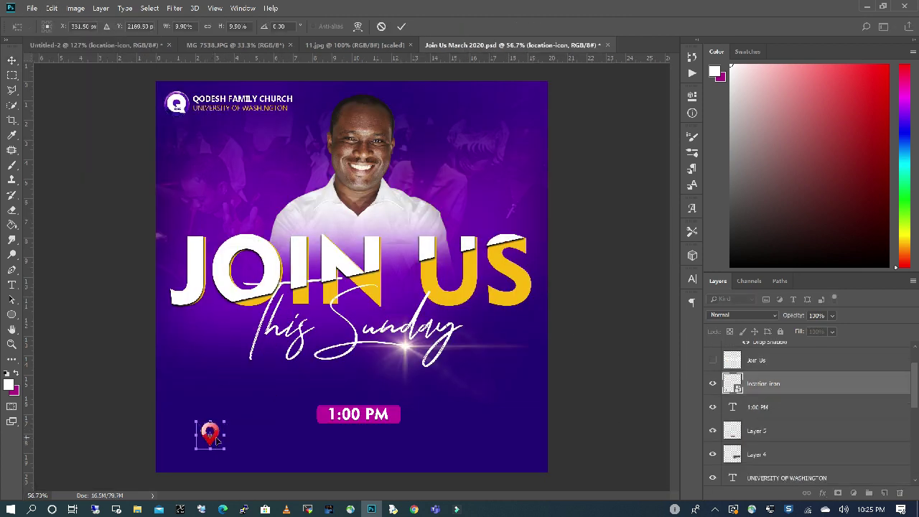
scroll(201, 441, "up", 2)
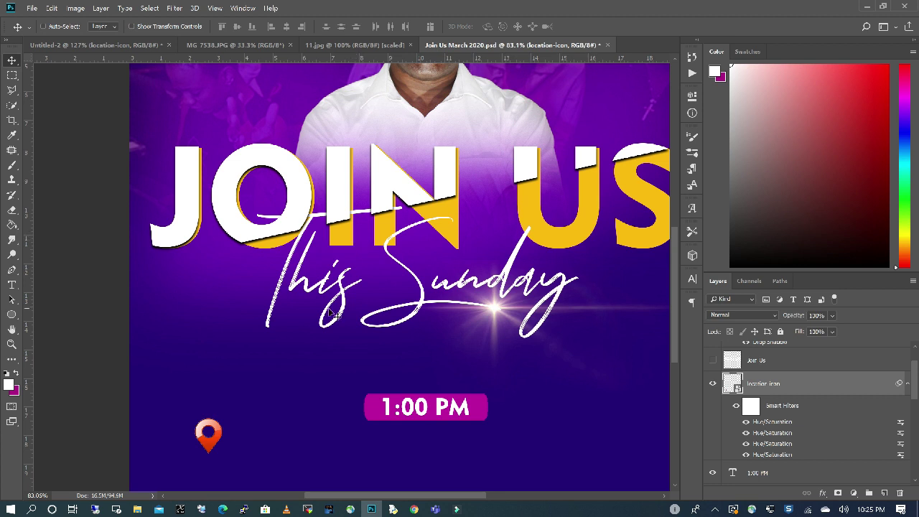
Recolour the pin pink with Hue/Saturation at Hue -52.
left_click(75, 9)
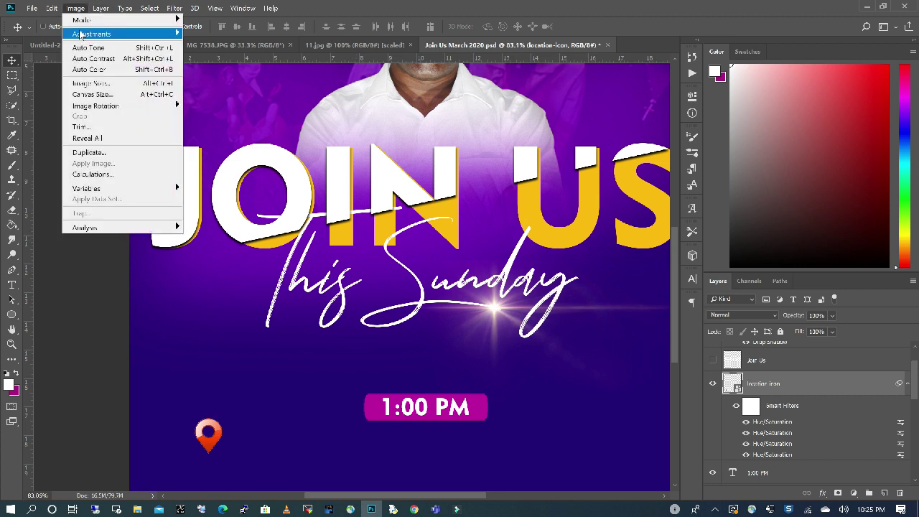
mouse_move(85, 34)
left_click(217, 91)
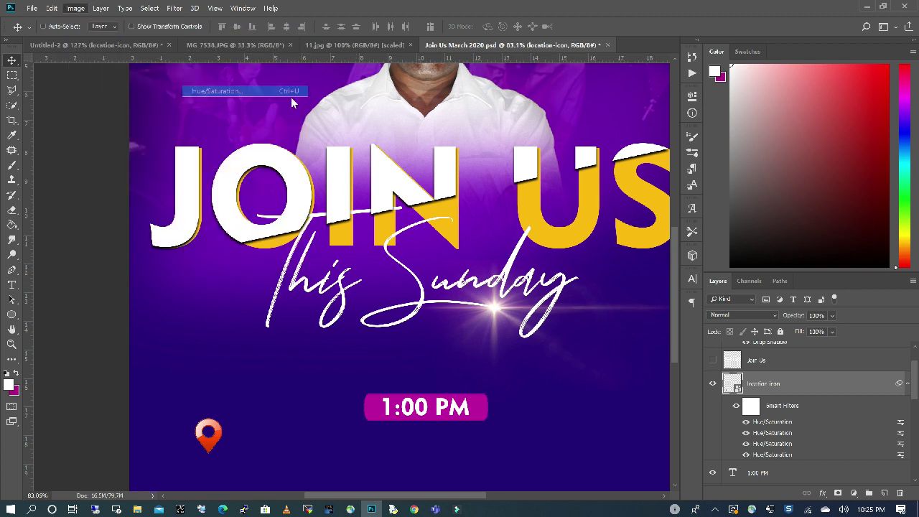
left_click_drag(431, 170, 404, 175)
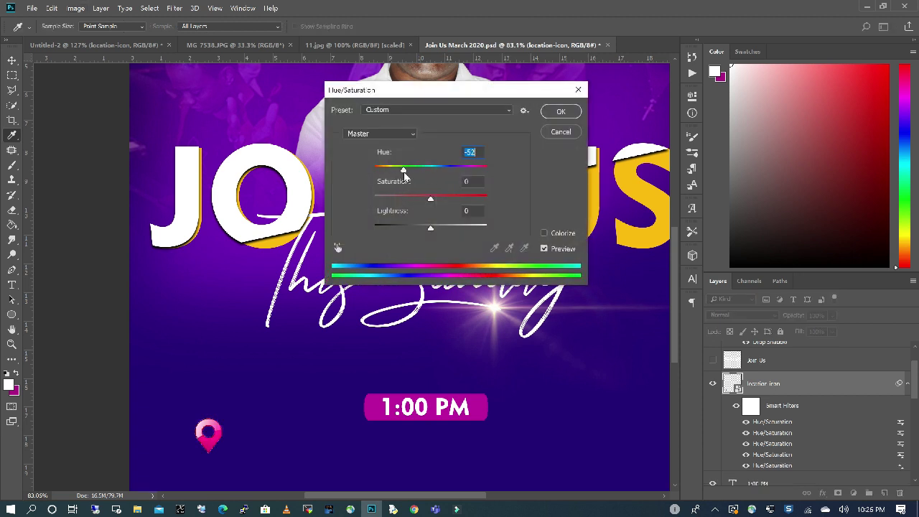
left_click(560, 111)
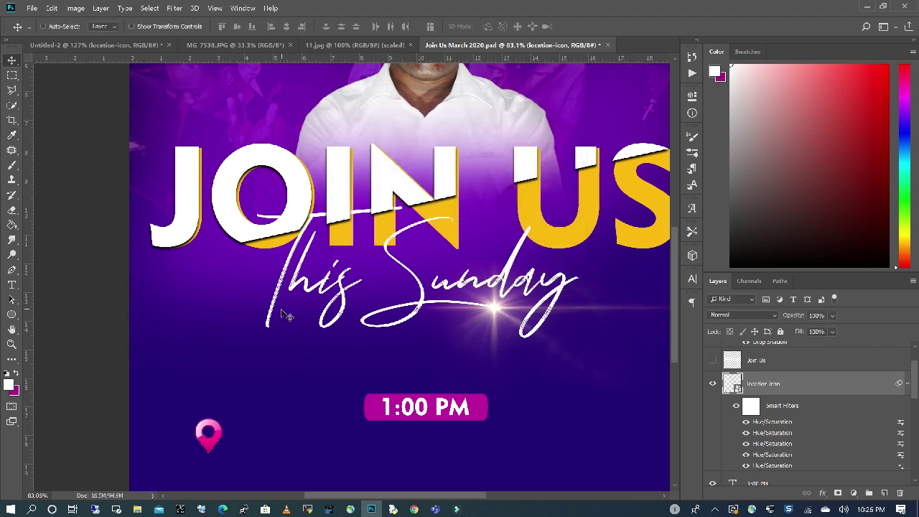
left_click(854, 481)
key("ctrl+minus")
scroll(854, 480, "down", 3)
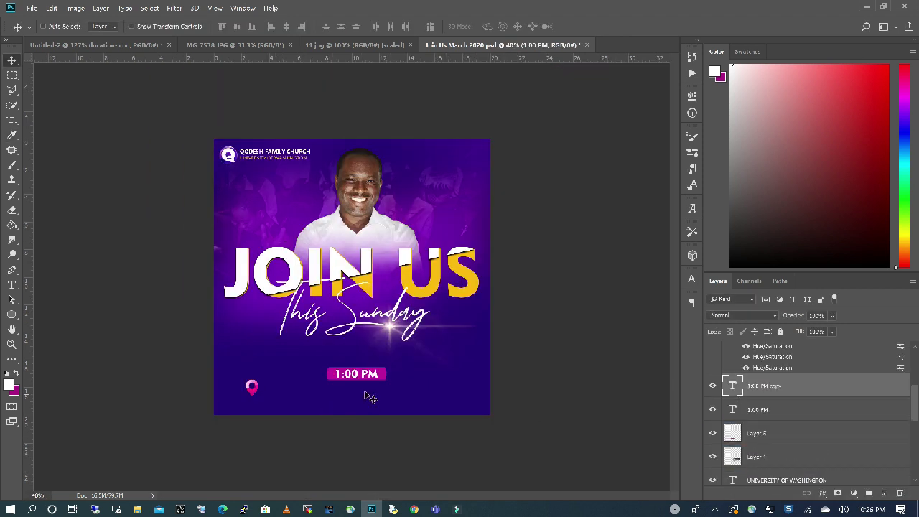
left_click_drag(372, 376, 371, 395)
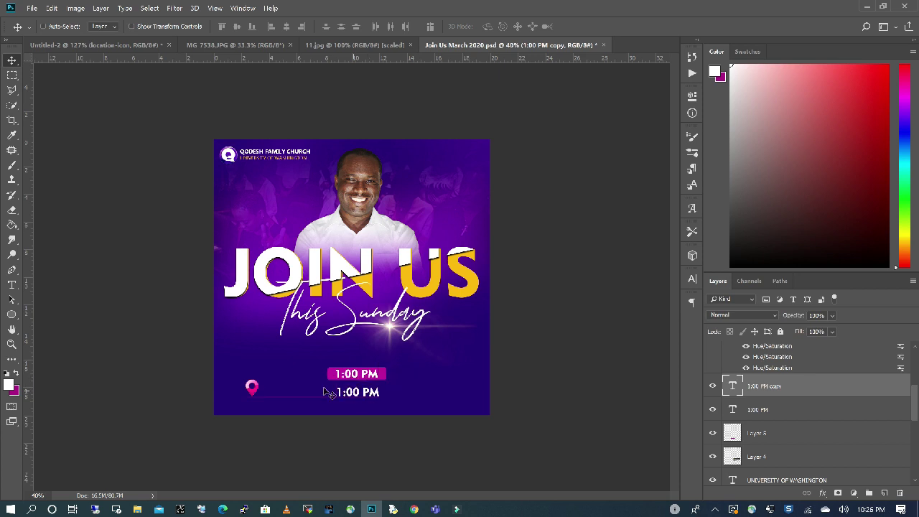
left_click(12, 286)
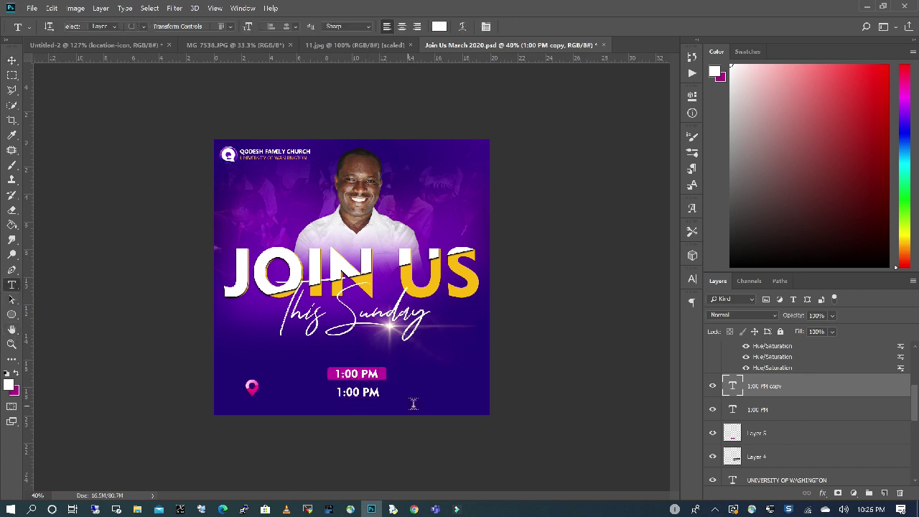
left_click(379, 392)
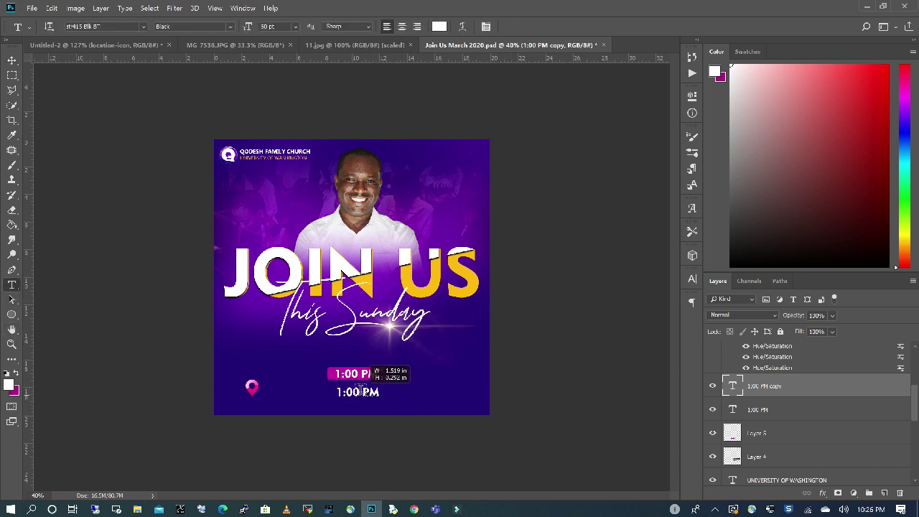
left_click_drag(378, 392, 332, 391)
type("3710 MARKET STREET, TACOMA WA")
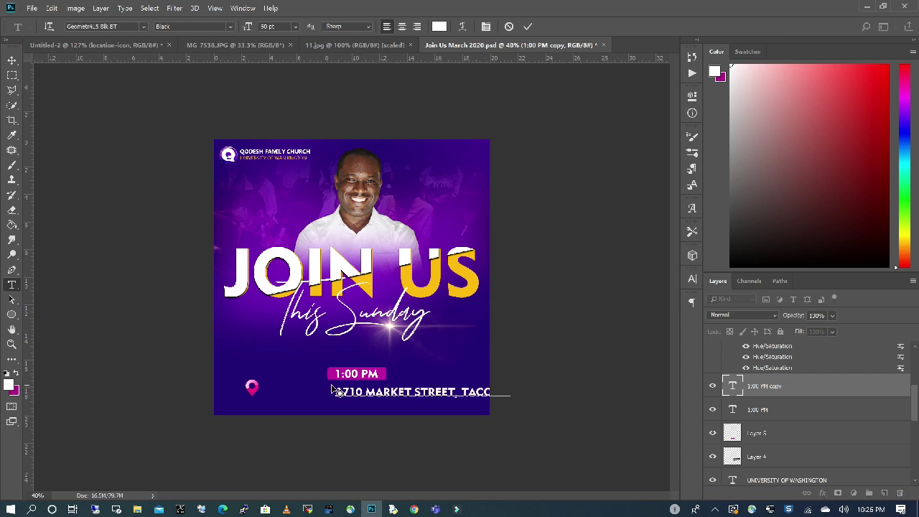
key("ctrl+Return")
Move the address beside the pink pin and shrink it to 50 pt.
left_click_drag(365, 421, 293, 418)
double_click(323, 389)
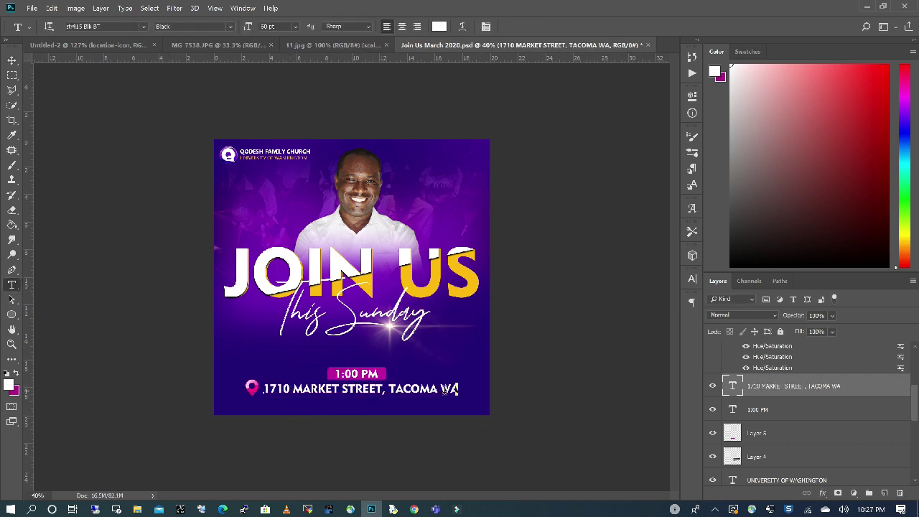
left_click(294, 26)
left_click(287, 150)
key("ctrl+Return")
Line up the location pin and the address line with each other.
key("v")
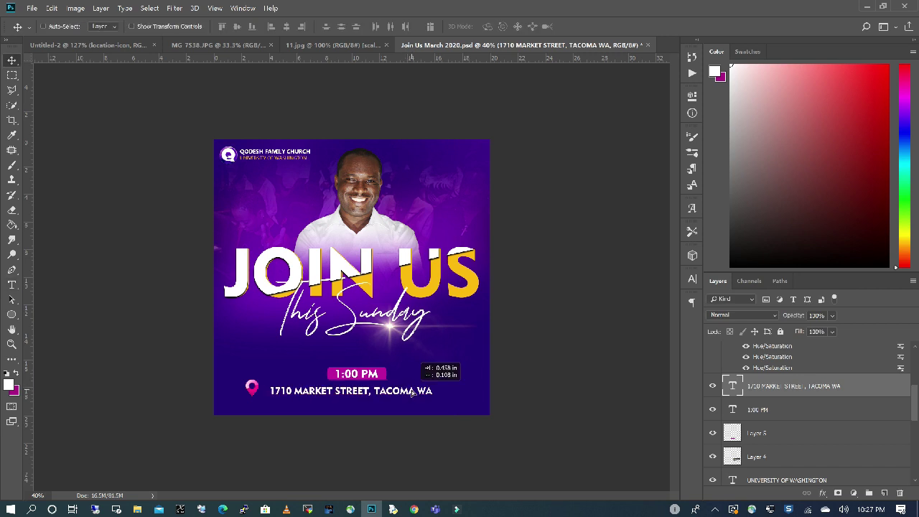
left_click(800, 404)
left_click_drag(264, 414, 272, 414)
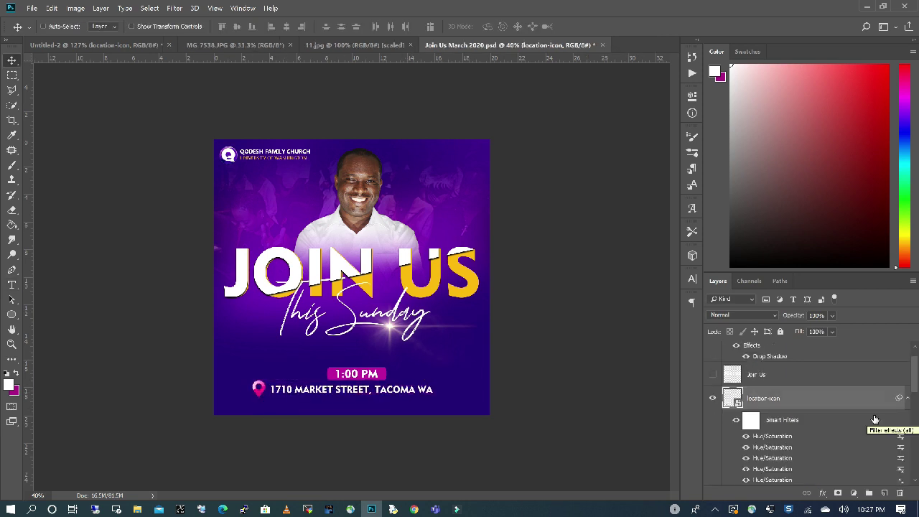
right_click(258, 392)
left_click(302, 396)
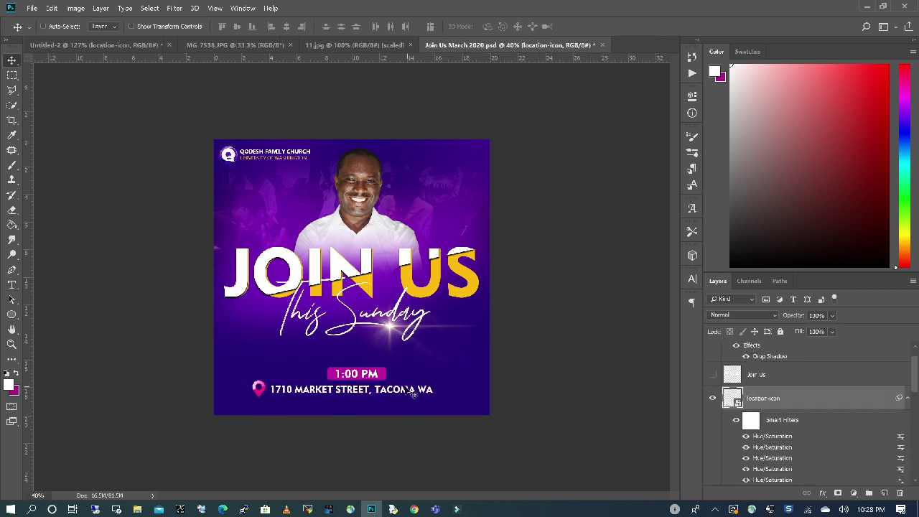
left_click_drag(413, 393, 417, 394)
right_click(258, 395)
left_click(273, 401)
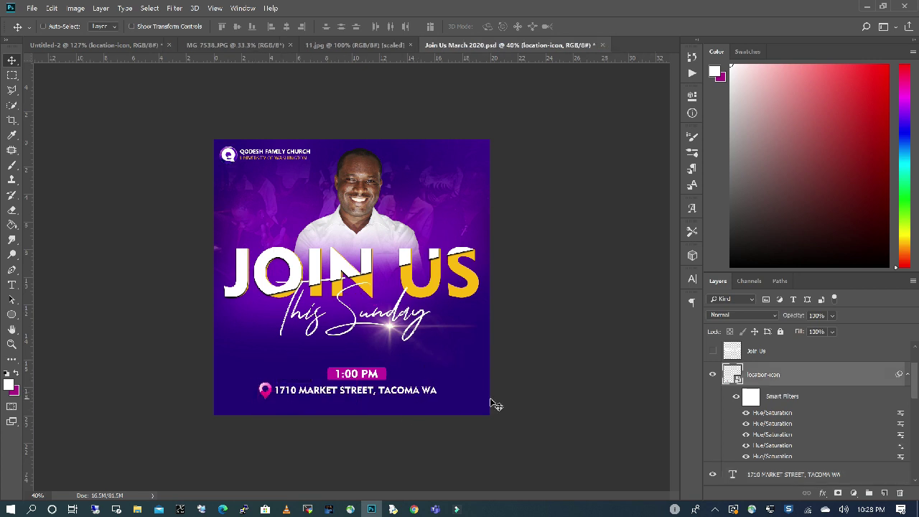
Add a smaller Myanmar Text contact line with the phone numbers under the address.
key("t")
left_click(287, 408)
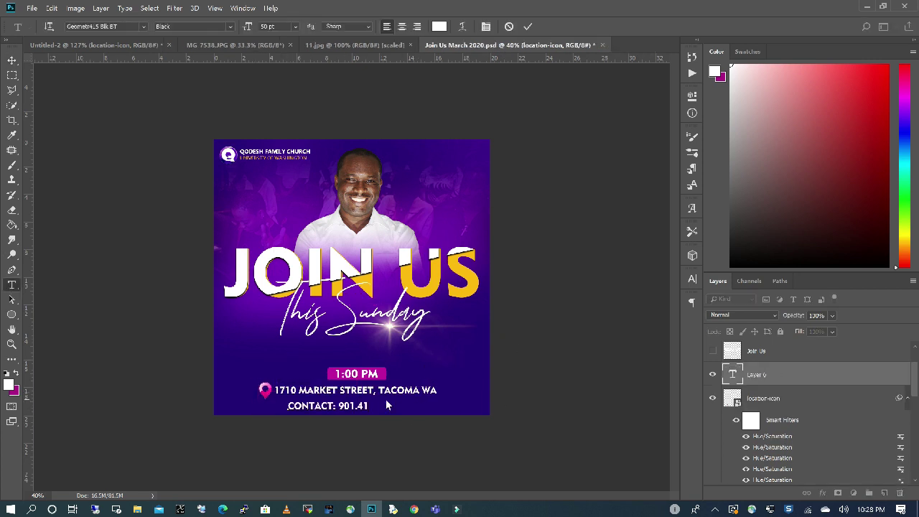
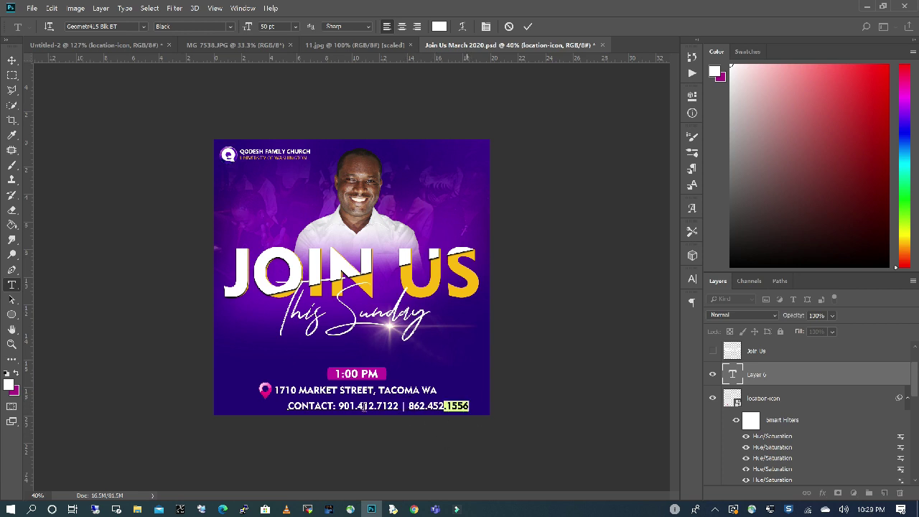
left_click_drag(469, 406, 287, 406)
left_click(295, 25)
left_click(277, 85)
left_click_drag(247, 26, 237, 23)
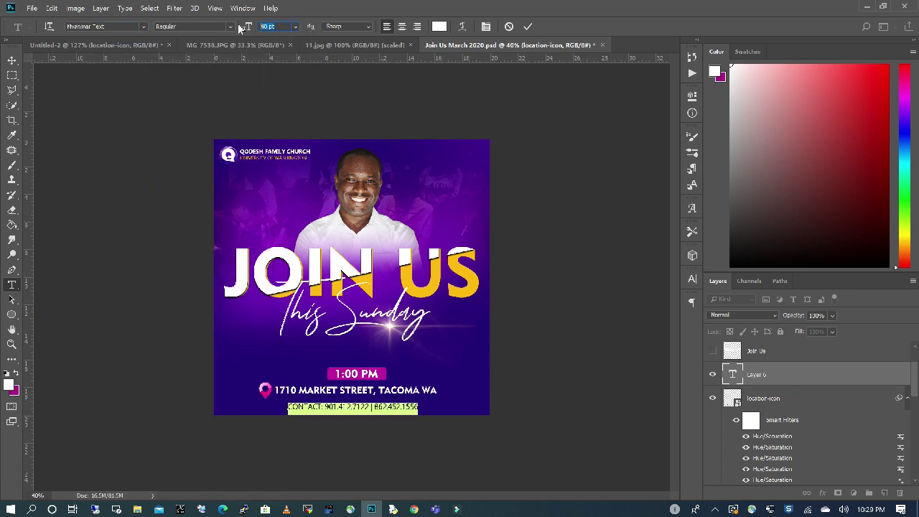
left_click(12, 60)
left_click_drag(349, 412, 342, 406)
Correct the phone number digits and centre the contact line under the address.
scroll(342, 406, "up", 2)
double_click(373, 471)
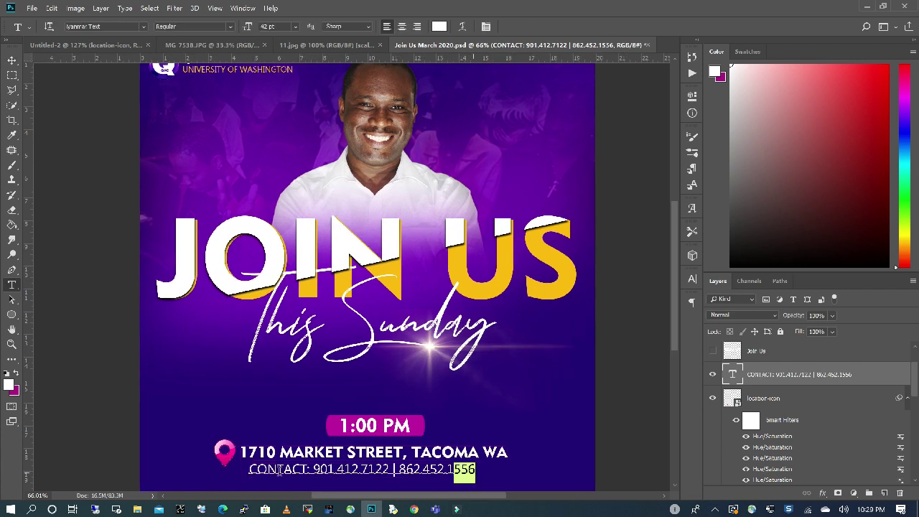
key("ctrl+a")
left_click(373, 471)
key("ctrl+Return")
key("v")
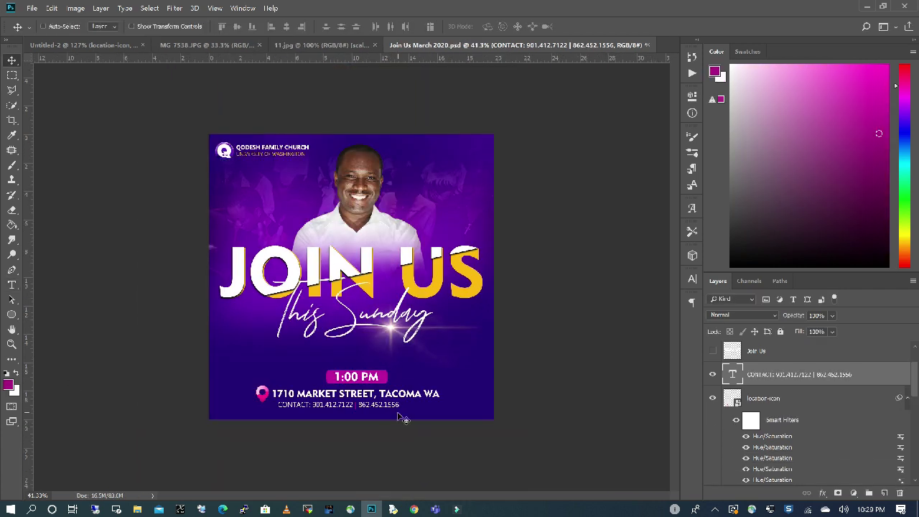
scroll(388, 416, "down", 2)
left_click_drag(386, 412, 394, 412)
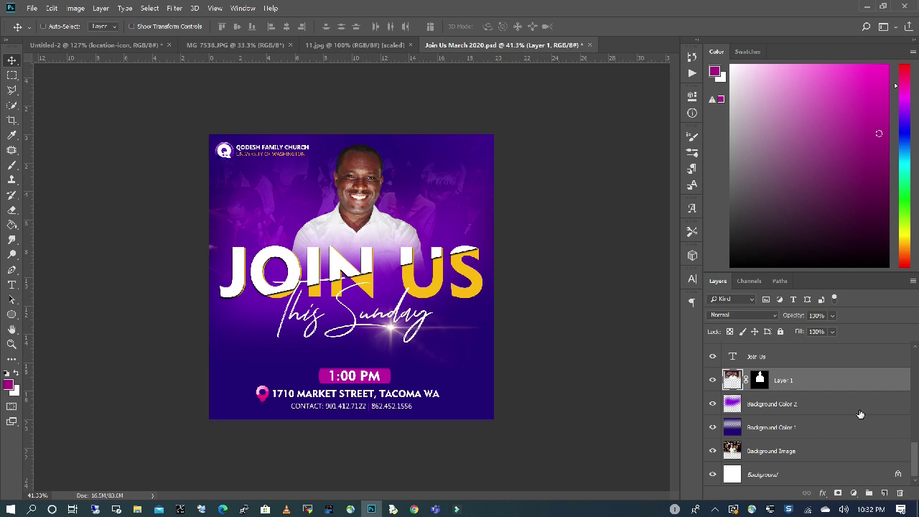
Group all the flyer's layers into Group 1 and stamp a merged copy above it.
left_click_drag(914, 456, 910, 477)
left_click(818, 473)
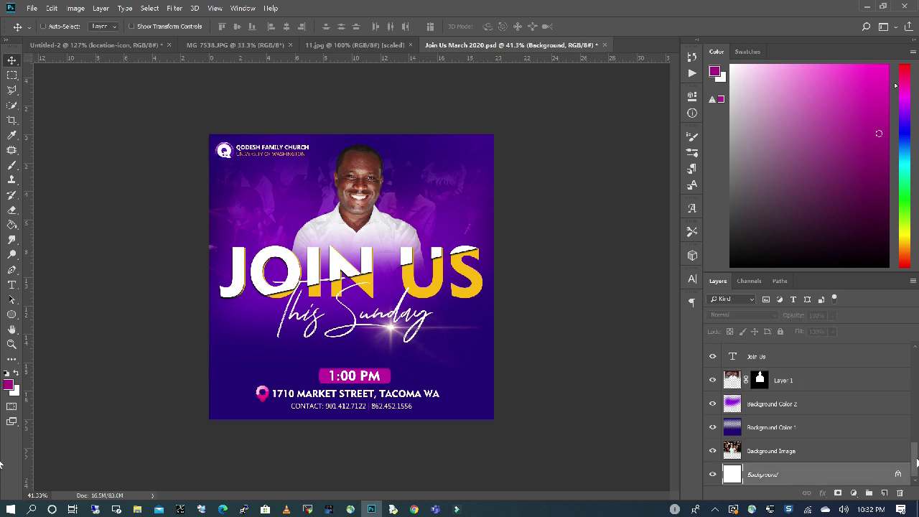
key("ctrl+alt+a")
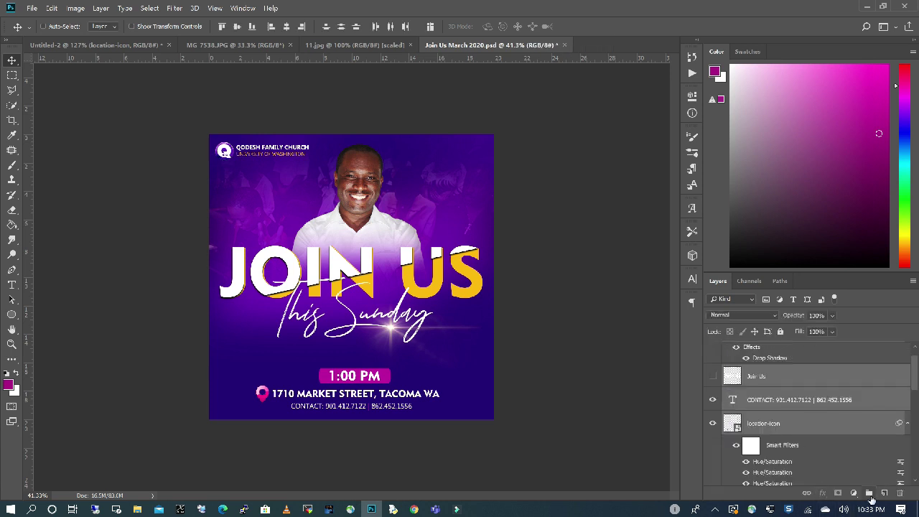
left_click(868, 493)
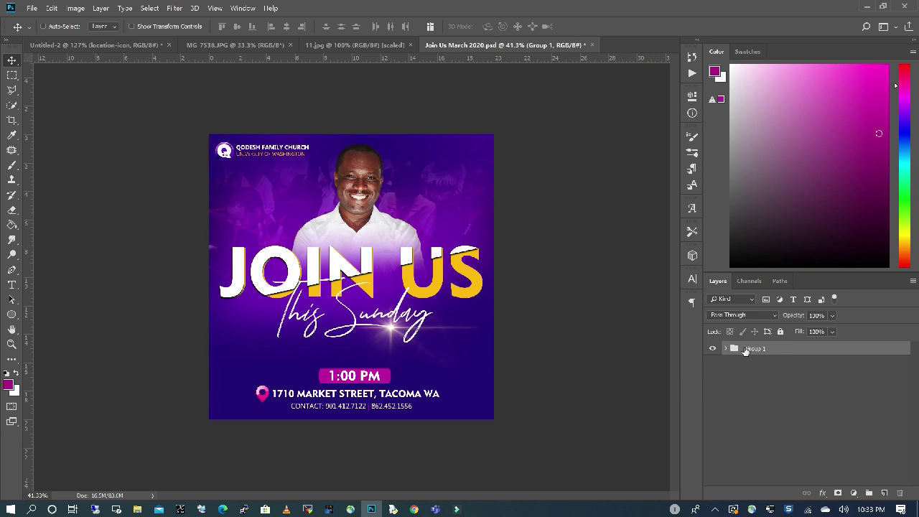
key("ctrl")
key("ctrl+shift+alt+e")
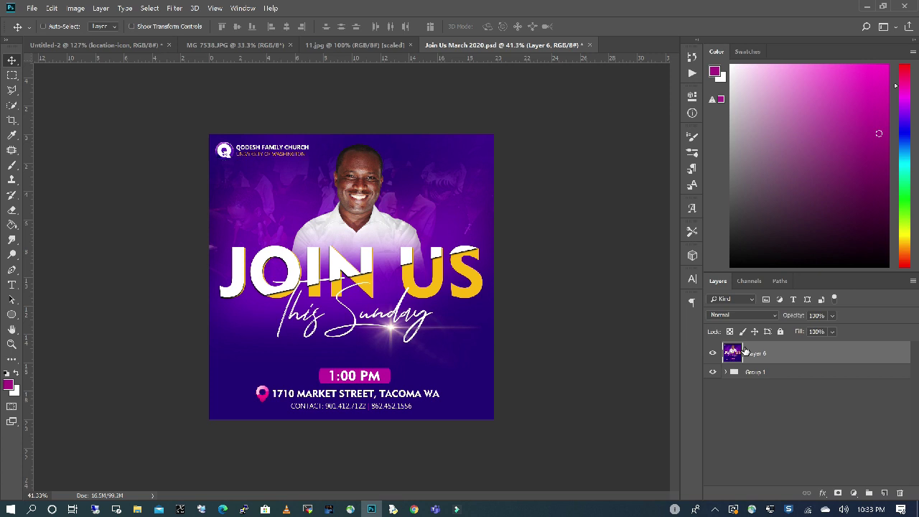
Hide Group 1, check the merged layer, and slide the merged flyer right.
left_click(712, 373)
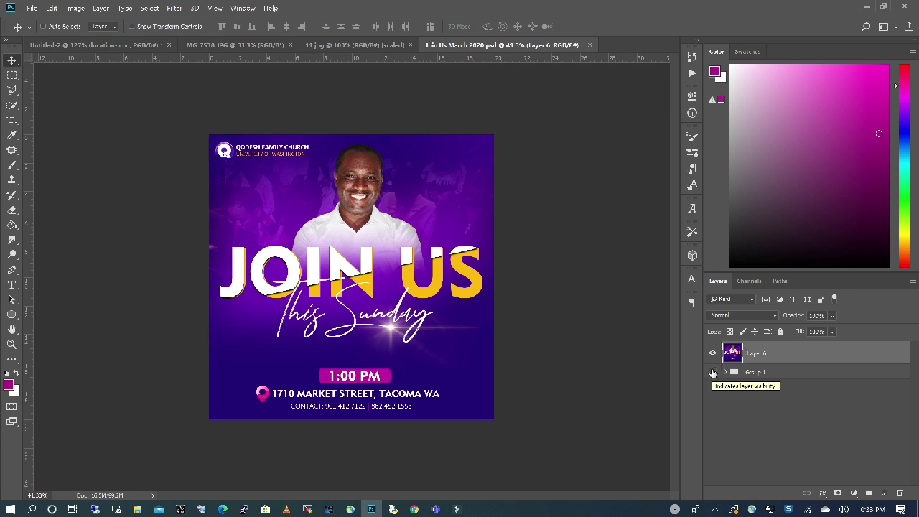
left_click(712, 353)
left_click(713, 354)
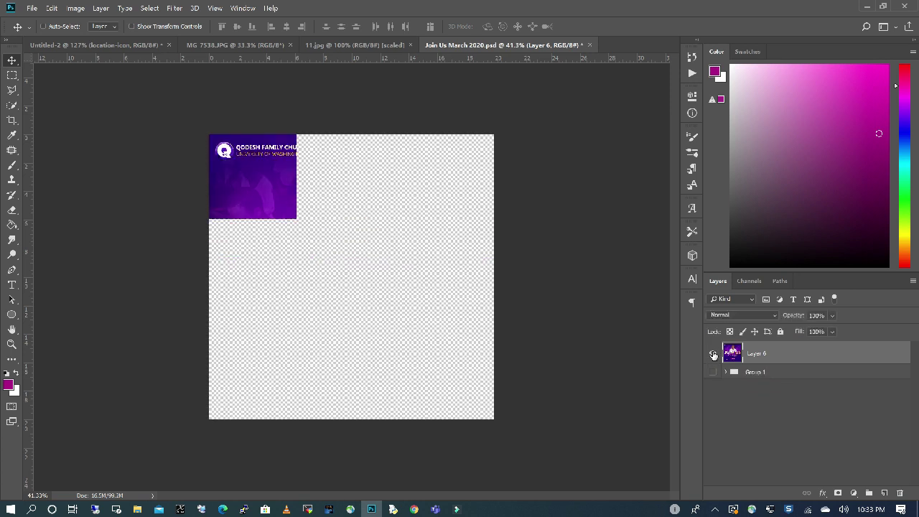
mouse_move(335, 209)
left_mouse_down()
mouse_move(428, 208)
mouse_move(332, 207)
left_mouse_up()
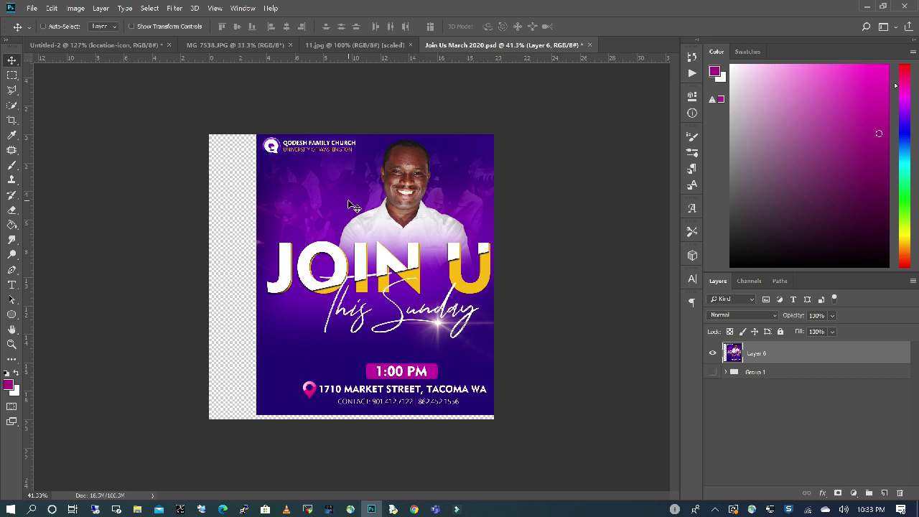